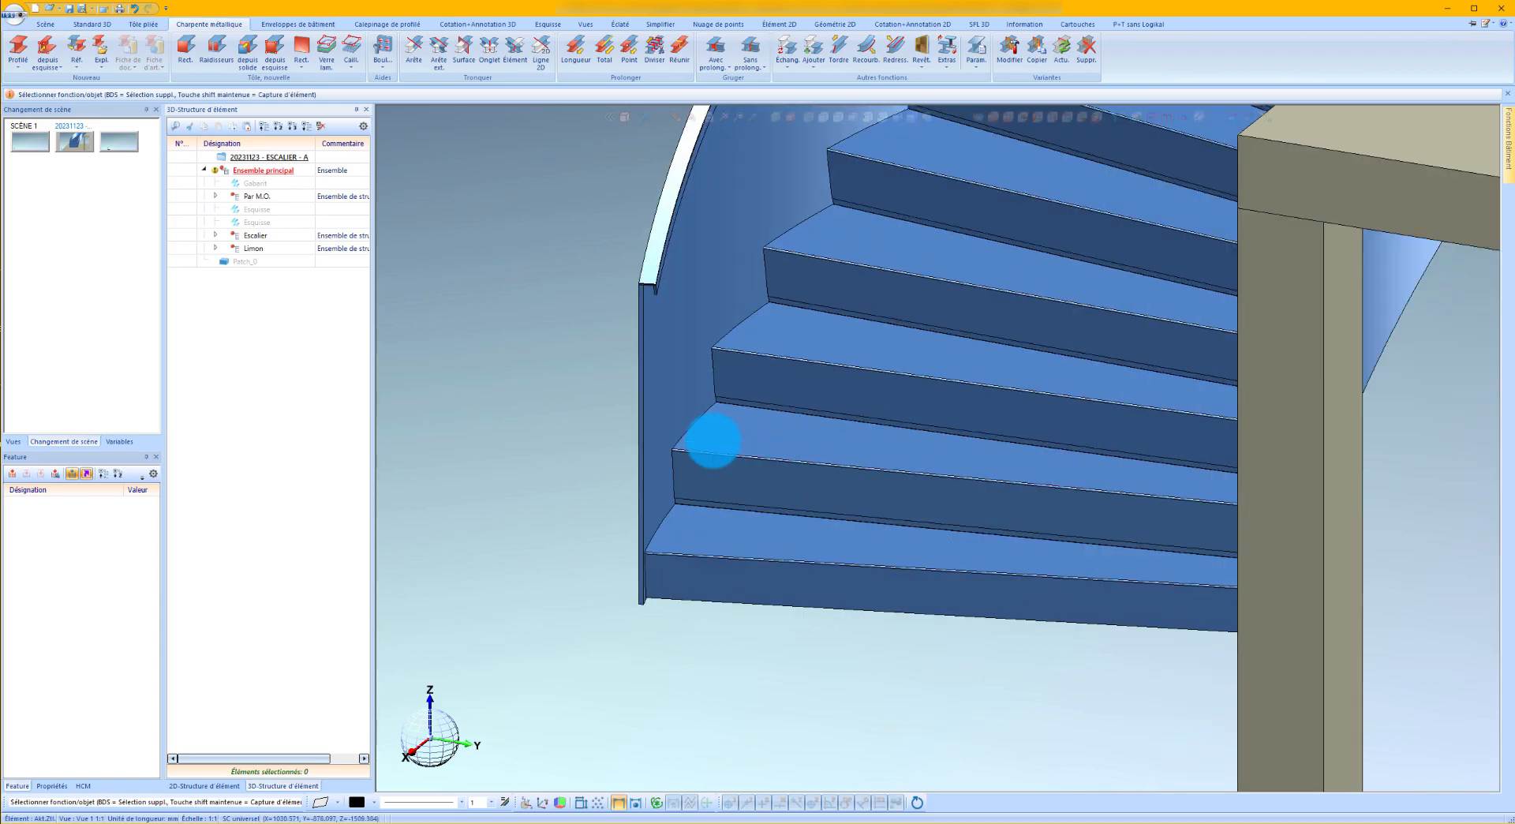
# Step: Start a new sketch on the top surface of the second tread from the base of the staircase
pyautogui.scroll(-5, 718, 481)
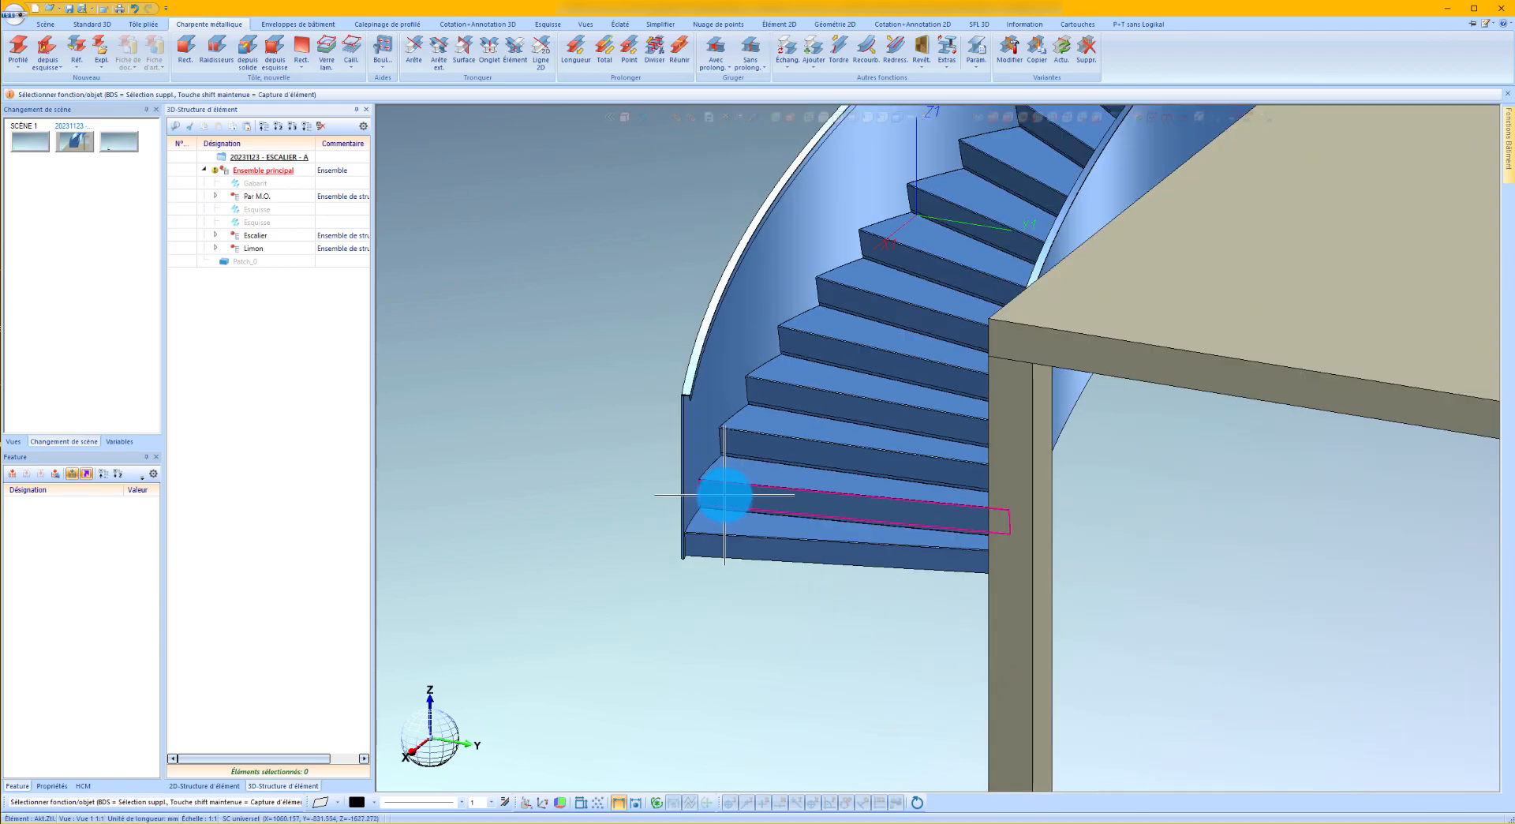
pyautogui.scroll(3, 739, 471)
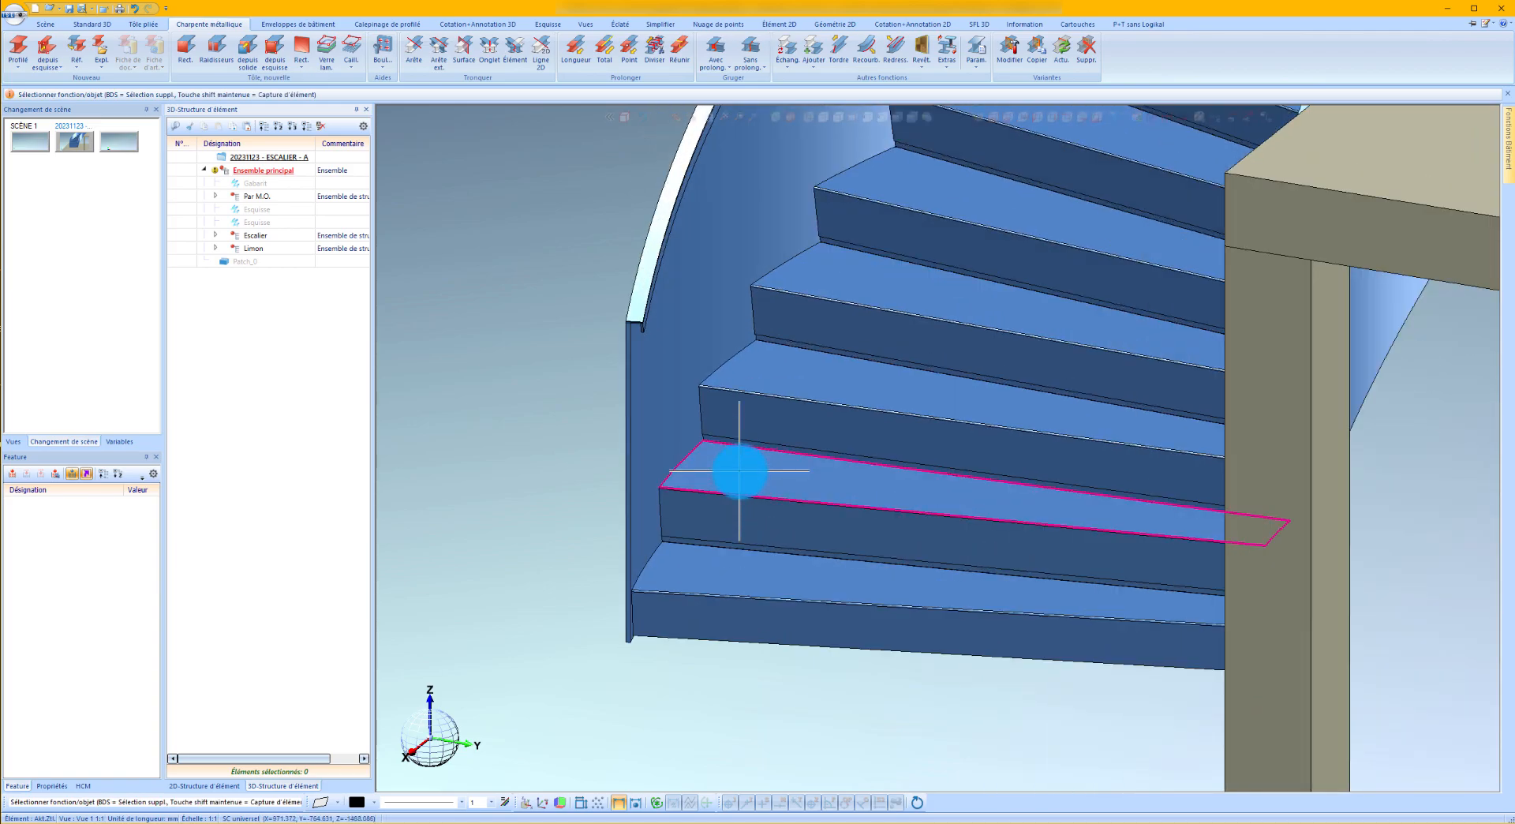
pyautogui.click(550, 24)
pyautogui.scroll(5, 608, 467)
pyautogui.click(821, 490)
# Step: Offset the tread's curved edge along the stringer inward, and project that same curved edge into the sketch
pyautogui.click(337, 45)
pyautogui.scroll(3, 771, 463)
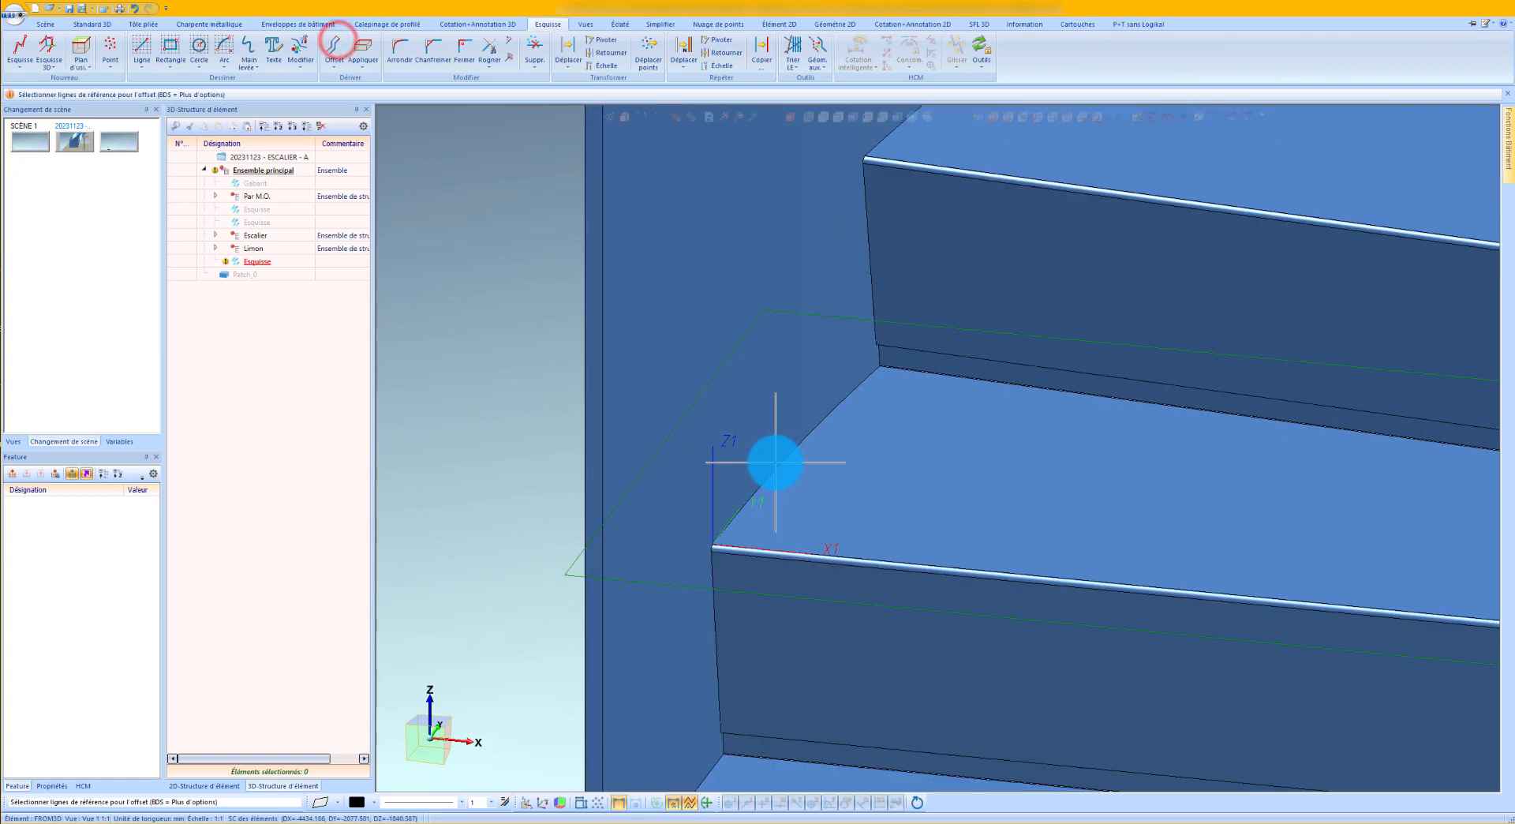
pyautogui.click(791, 456)
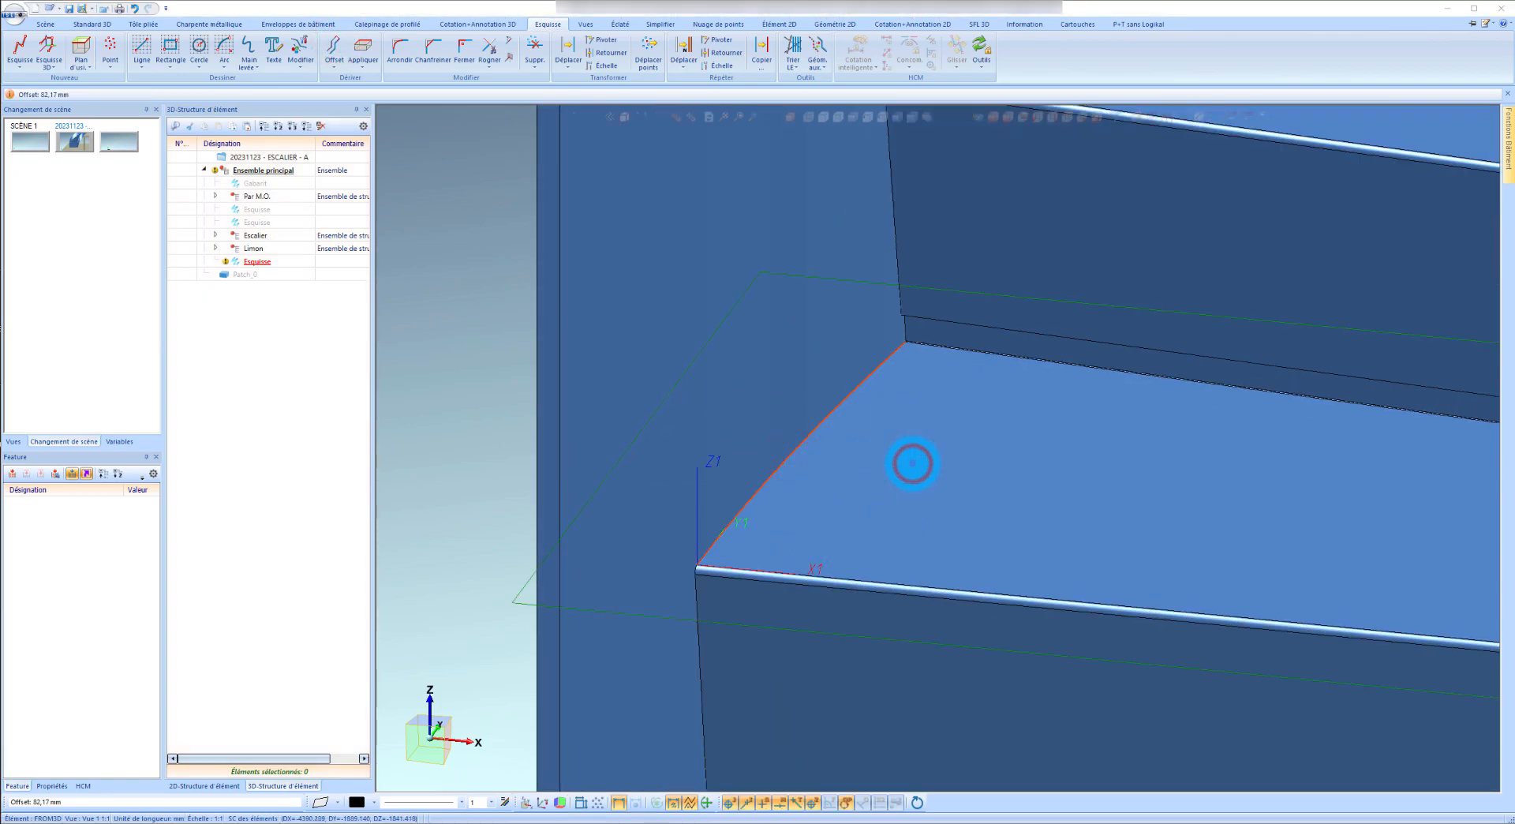
pyautogui.click(896, 443)
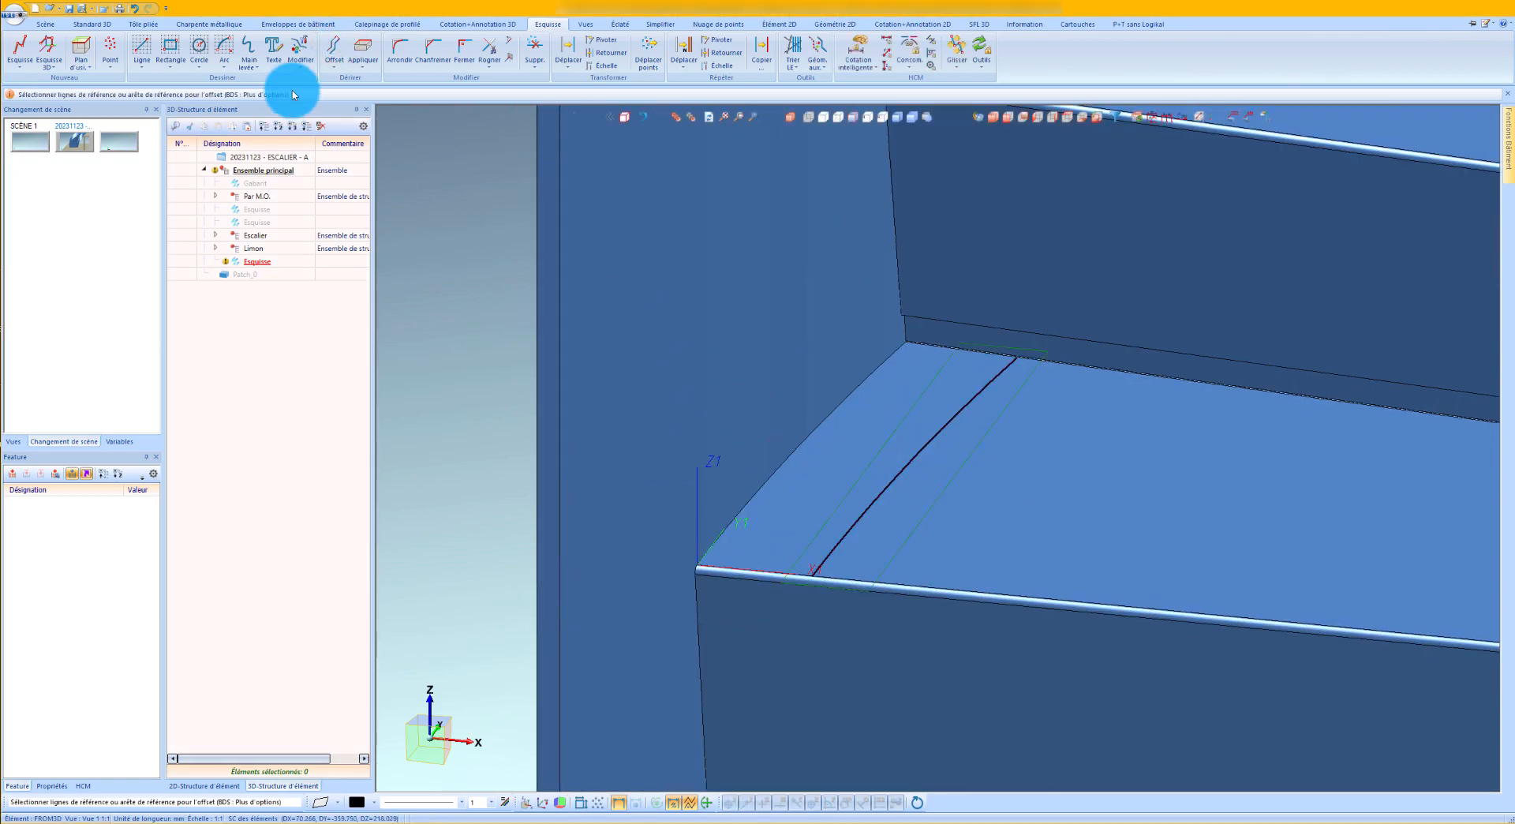
pyautogui.click(363, 47)
pyautogui.click(856, 389)
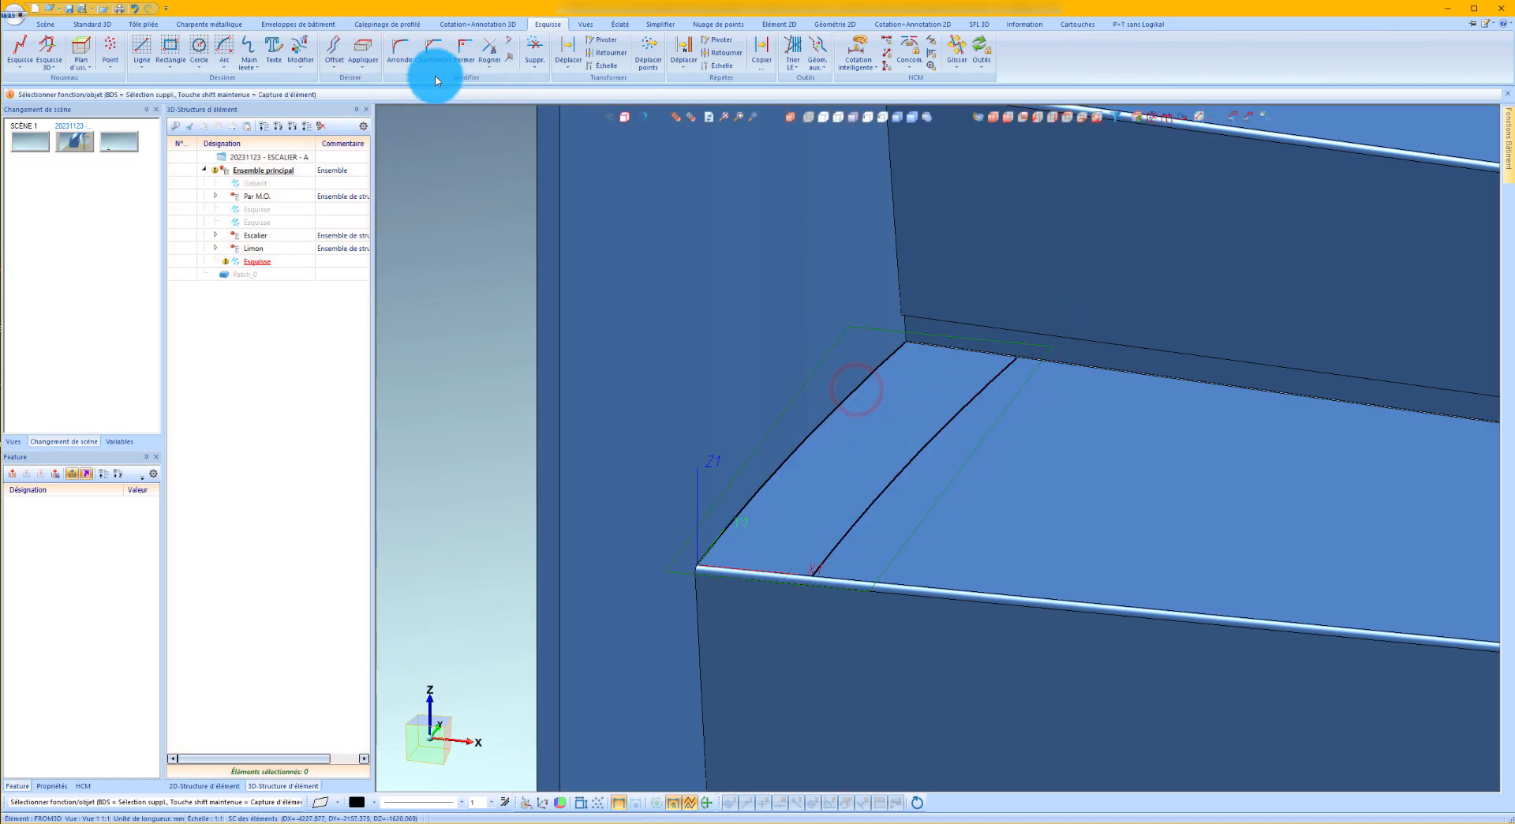
# Step: Add inward offset lines of the tread's rear and front edges to the sketch
pyautogui.click(334, 47)
pyautogui.scroll(3, 998, 388)
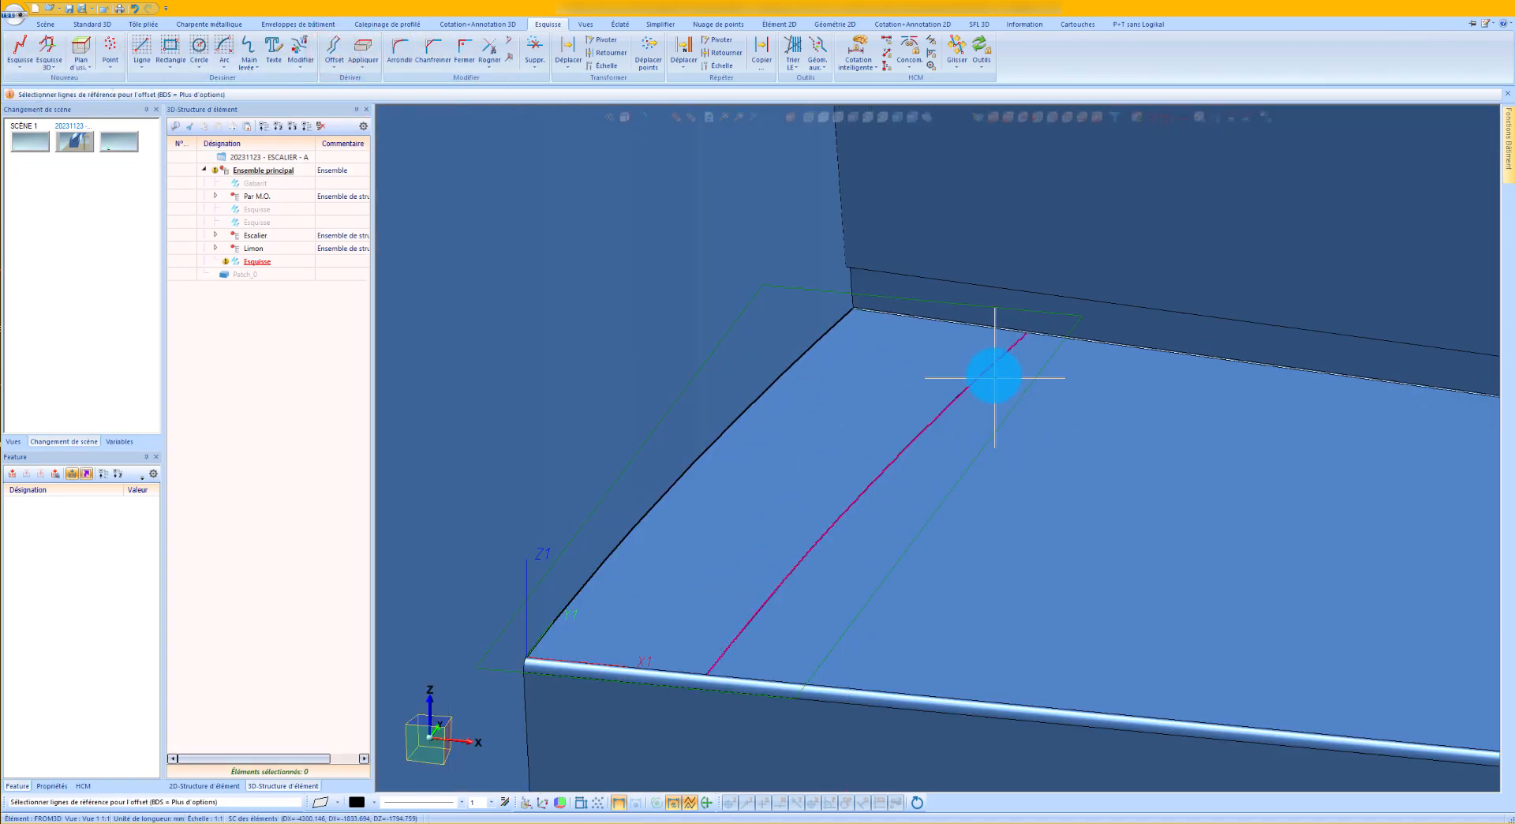
pyautogui.click(973, 330)
pyautogui.click(903, 354)
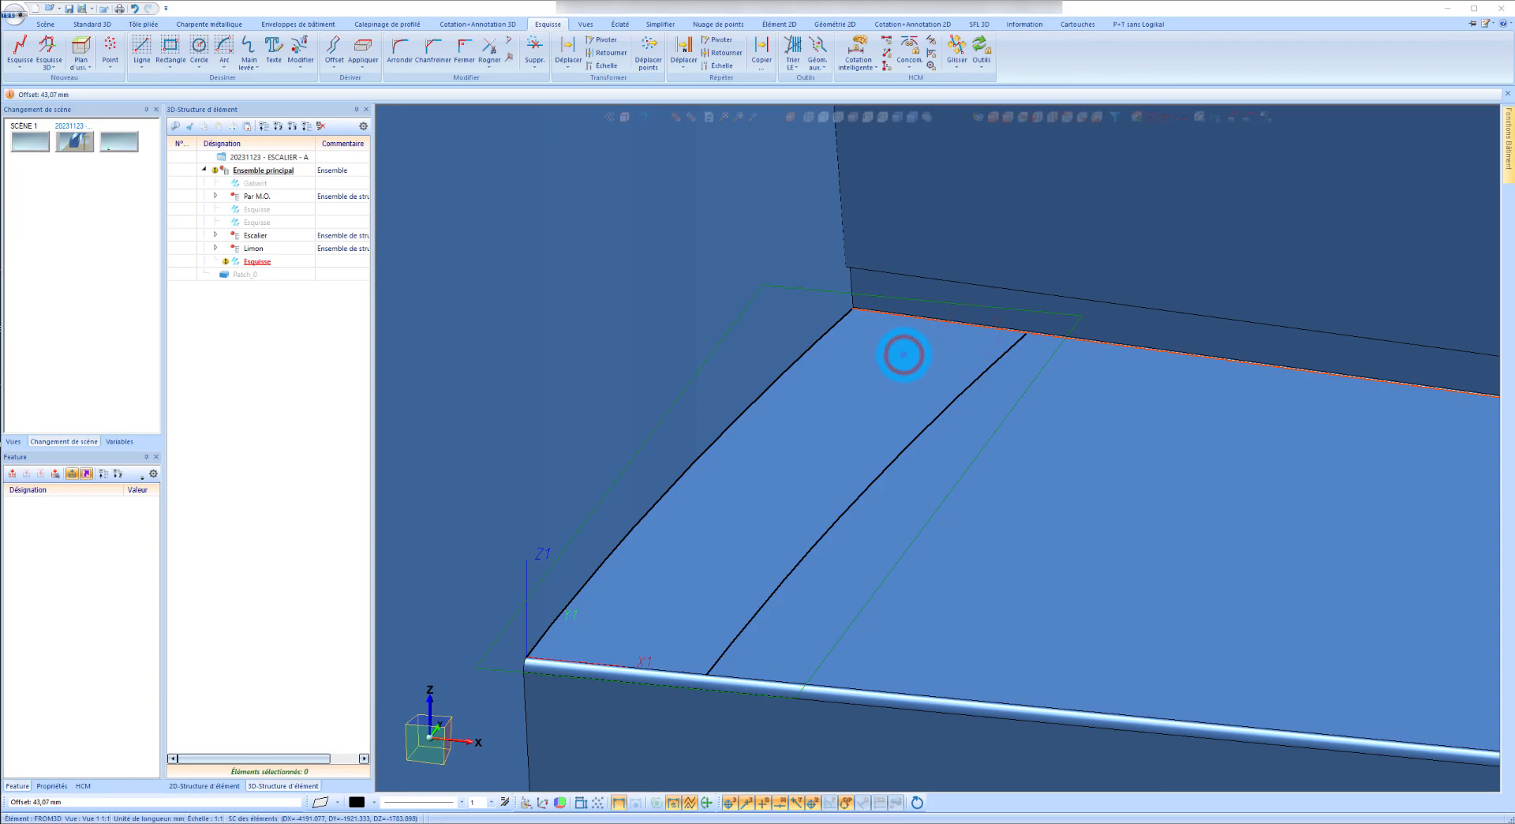
pyautogui.moveTo(0, 158); pyautogui.dragTo(479, 211)
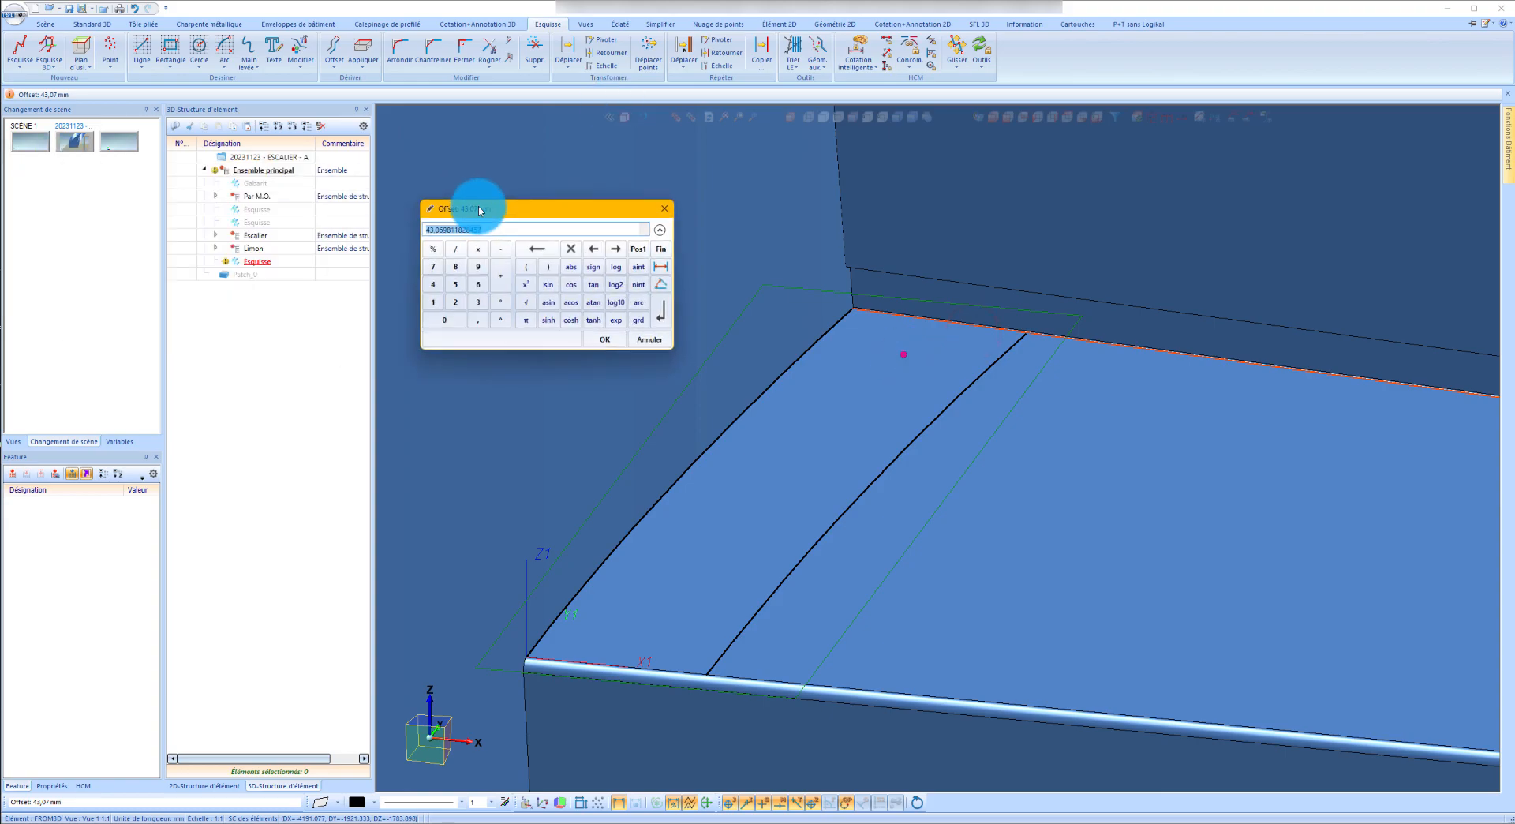
pyautogui.press('Return')
pyautogui.click(620, 662)
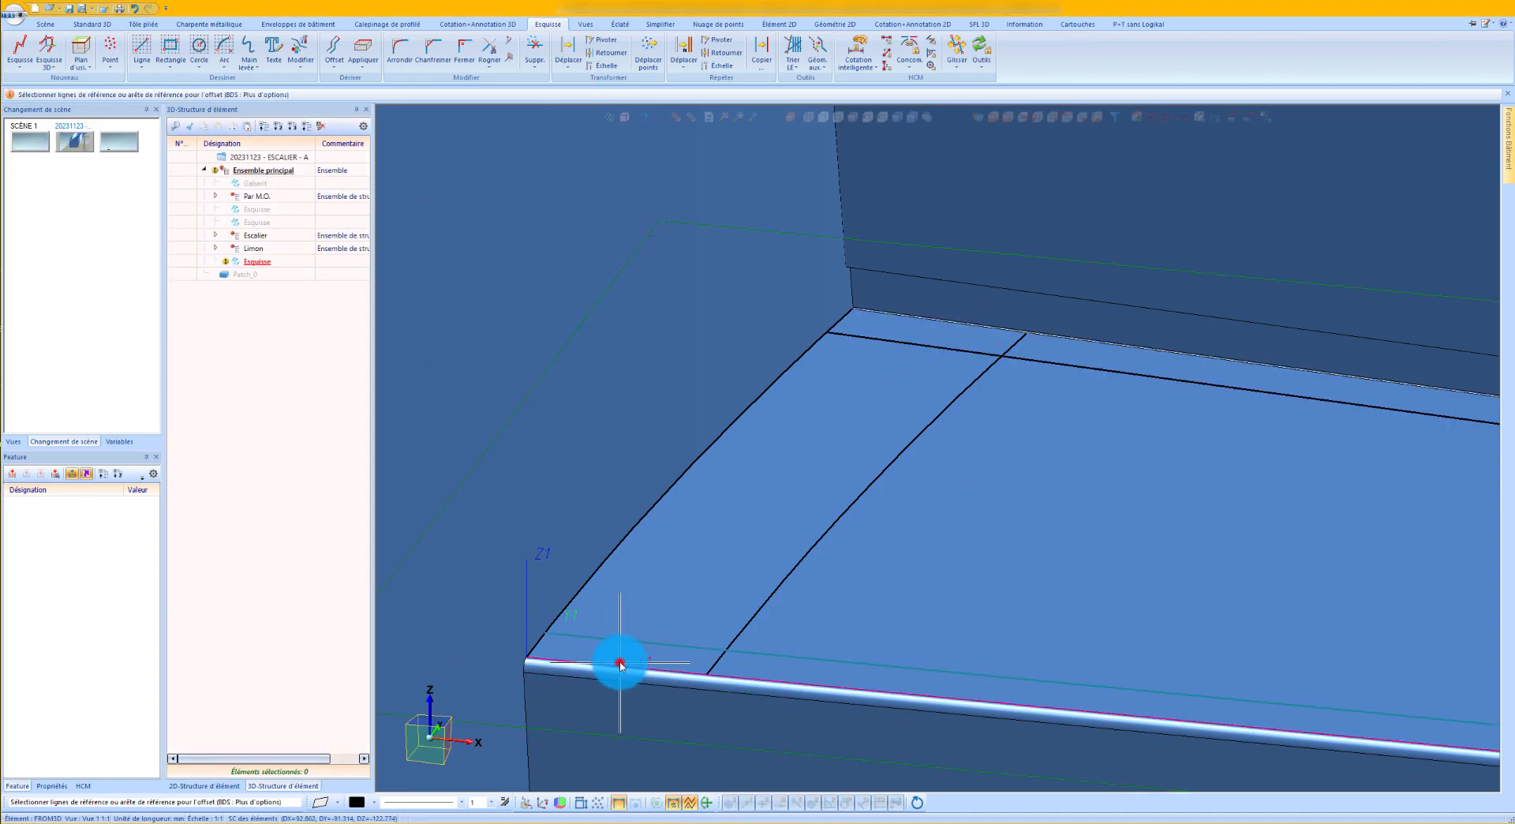
# Step: Trim the overlapping sketch lines at all four corners to leave a closed strip outline beside the stringer
pyautogui.click(481, 55)
pyautogui.click(578, 619)
pyautogui.click(702, 640)
pyautogui.click(958, 366)
pyautogui.click(842, 351)
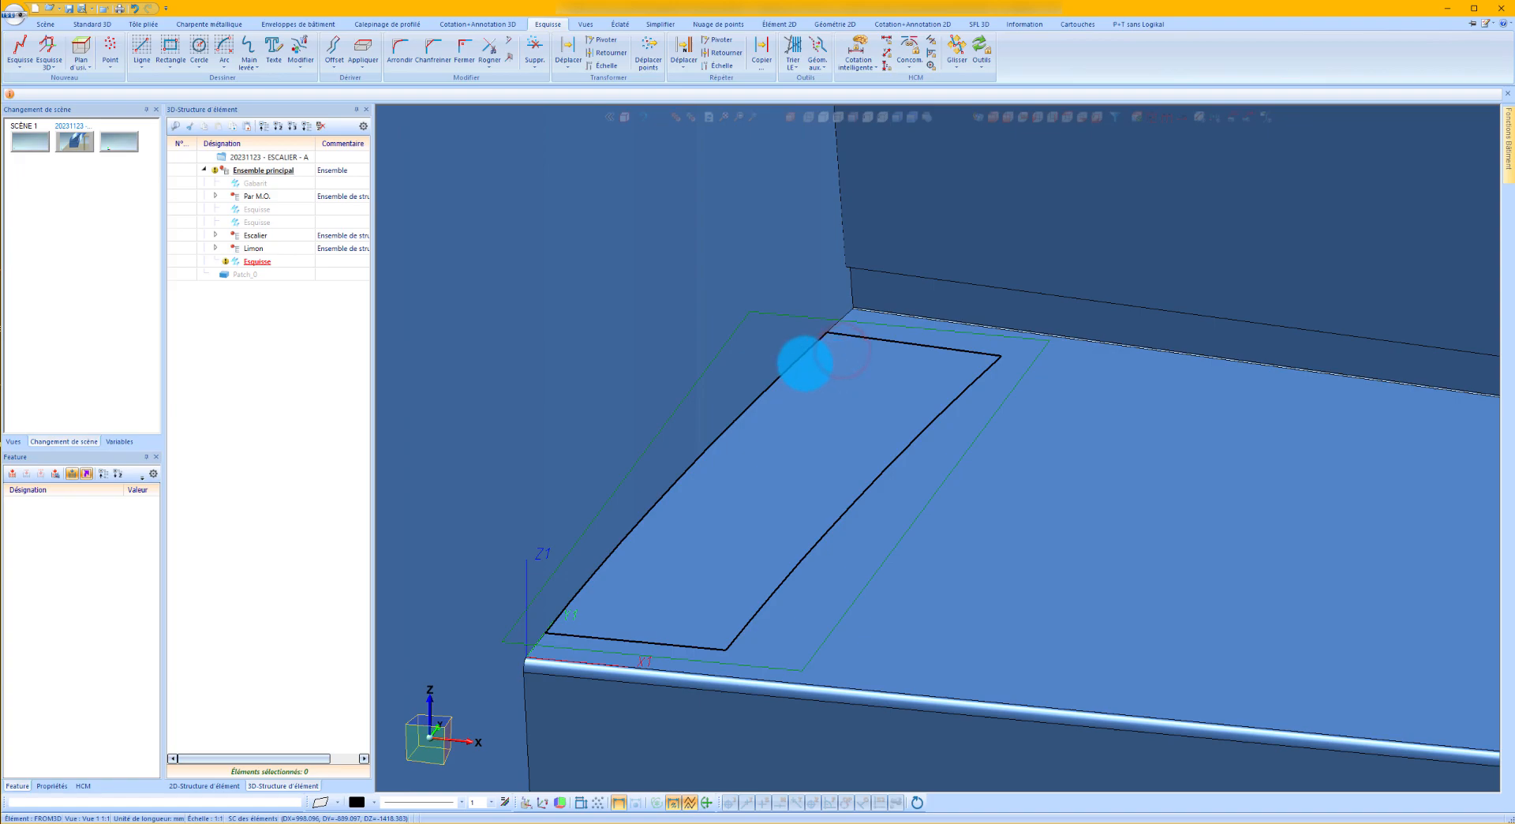
# Step: Create an 8 mm S235JR plate from the strip sketch, accepting the sketch prompt, and place it at the outline's front corner
pyautogui.scroll(-3, 840, 377)
pyautogui.scroll(3, 840, 377)
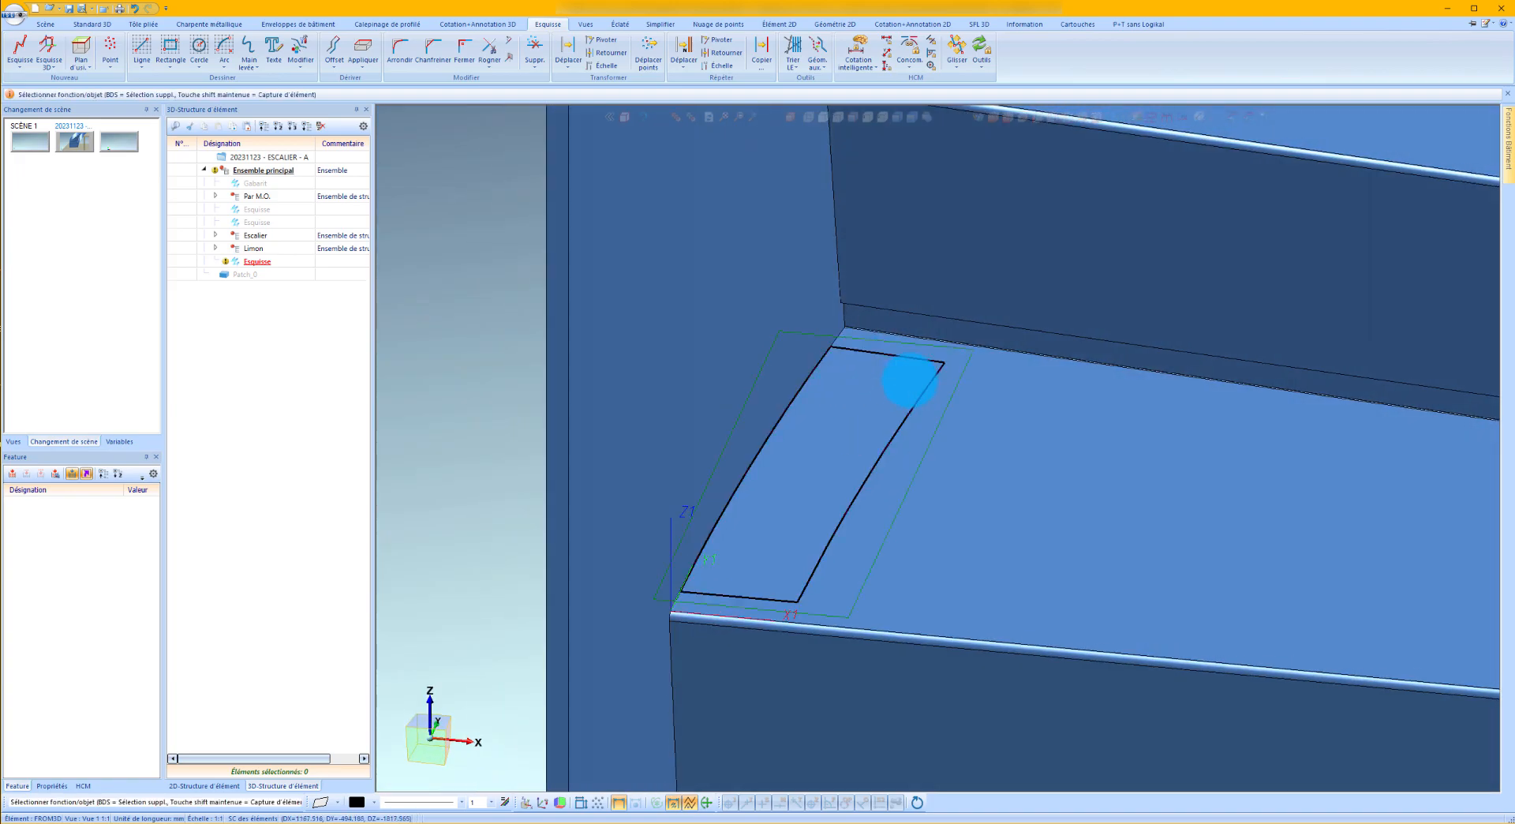
pyautogui.rightClick(912, 385)
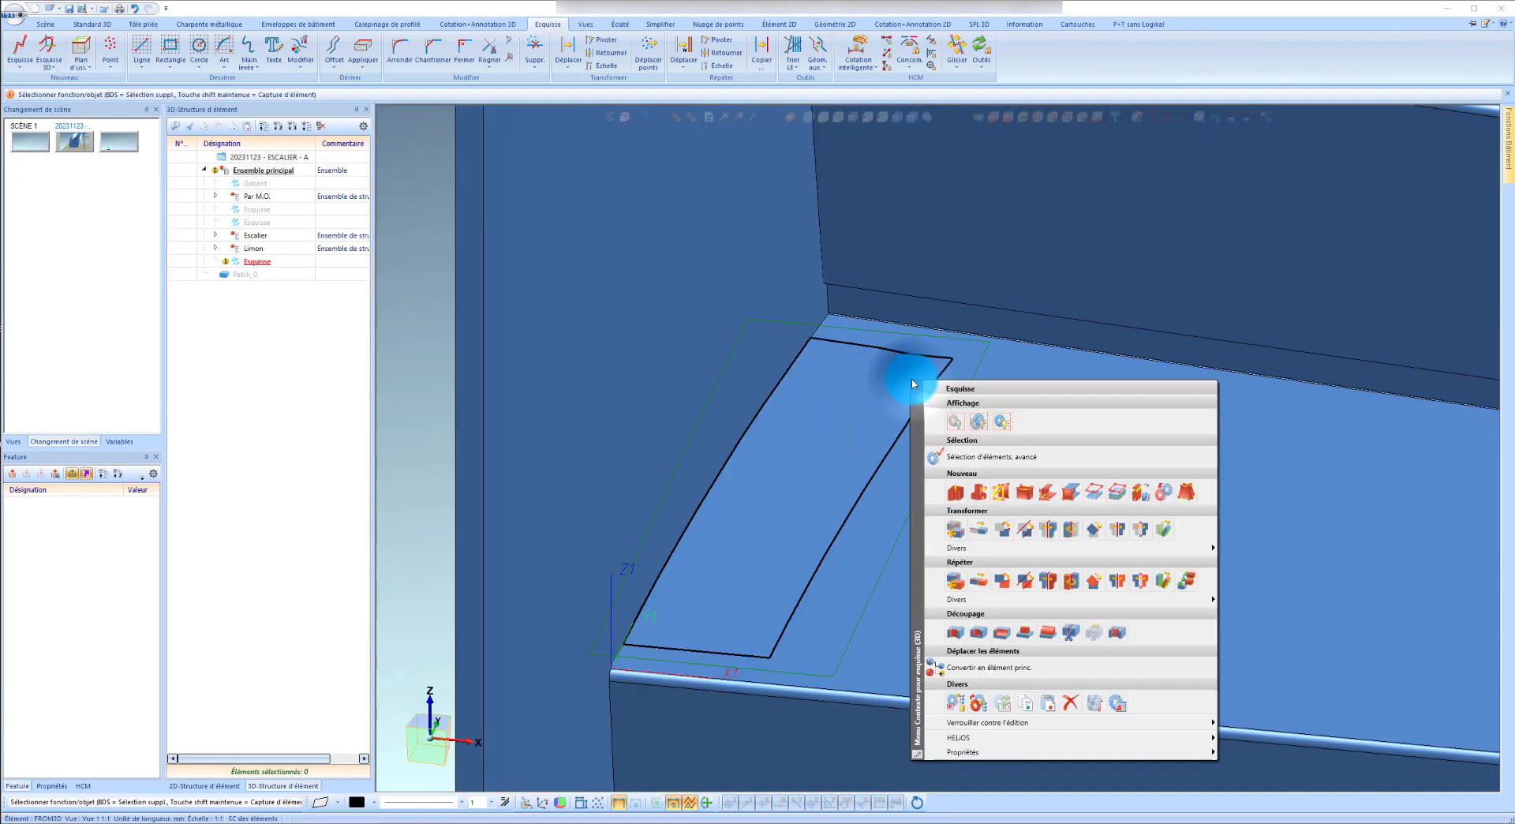
pyautogui.click(1070, 494)
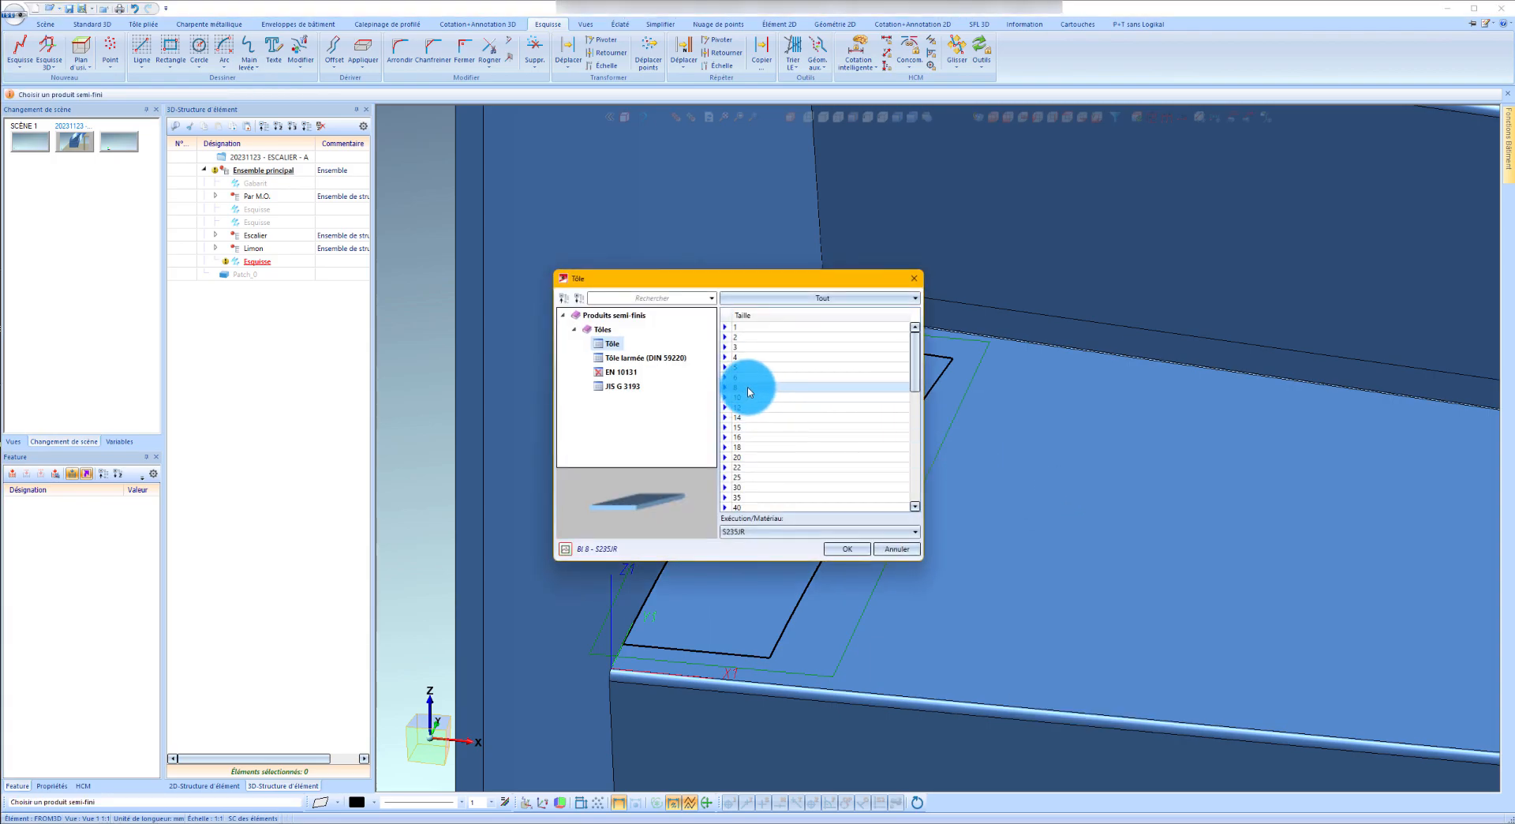
pyautogui.click(867, 550)
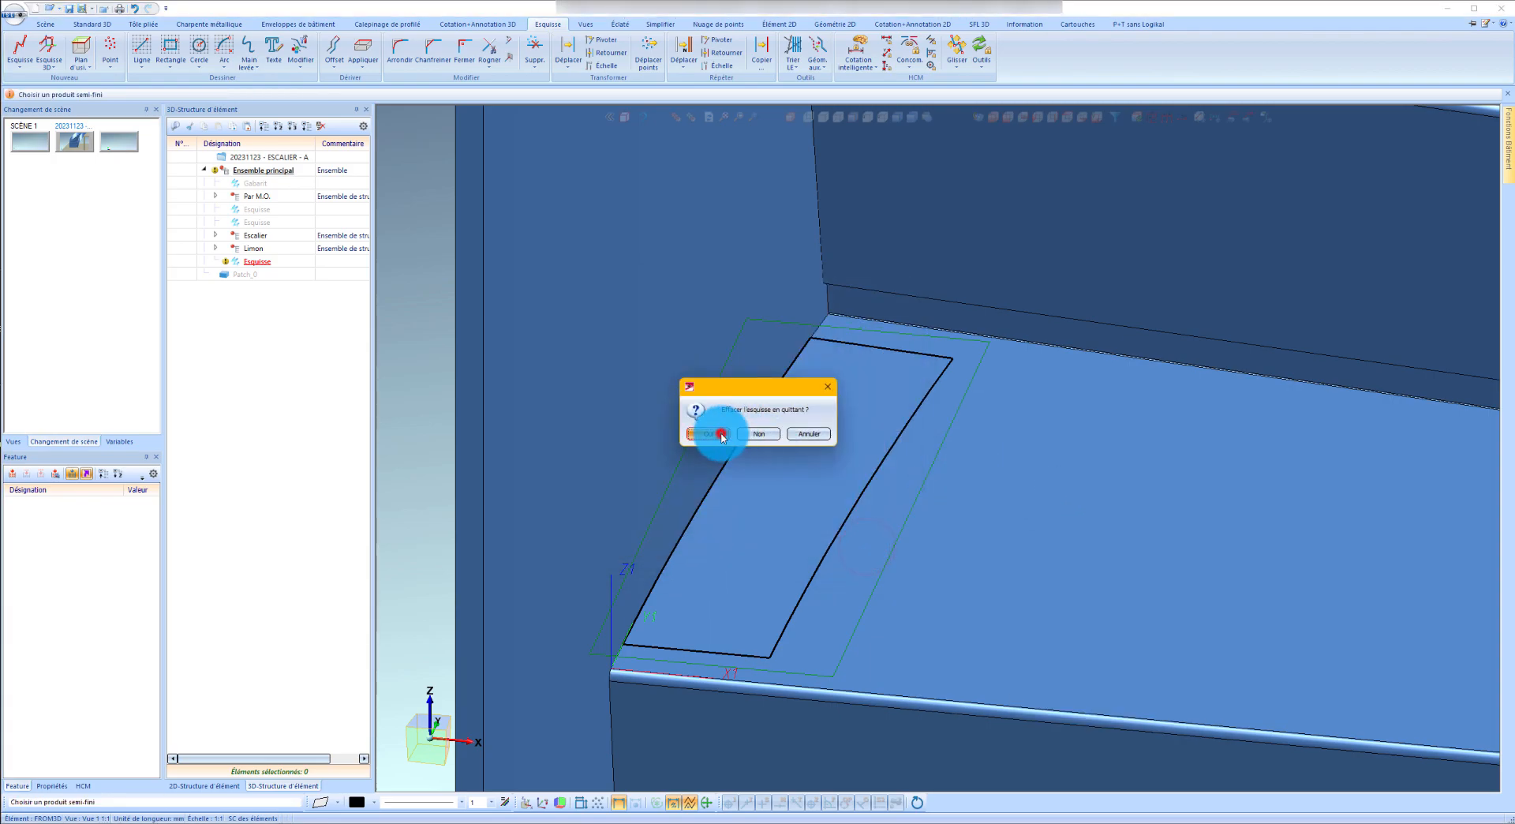
pyautogui.click(720, 434)
pyautogui.click(608, 729)
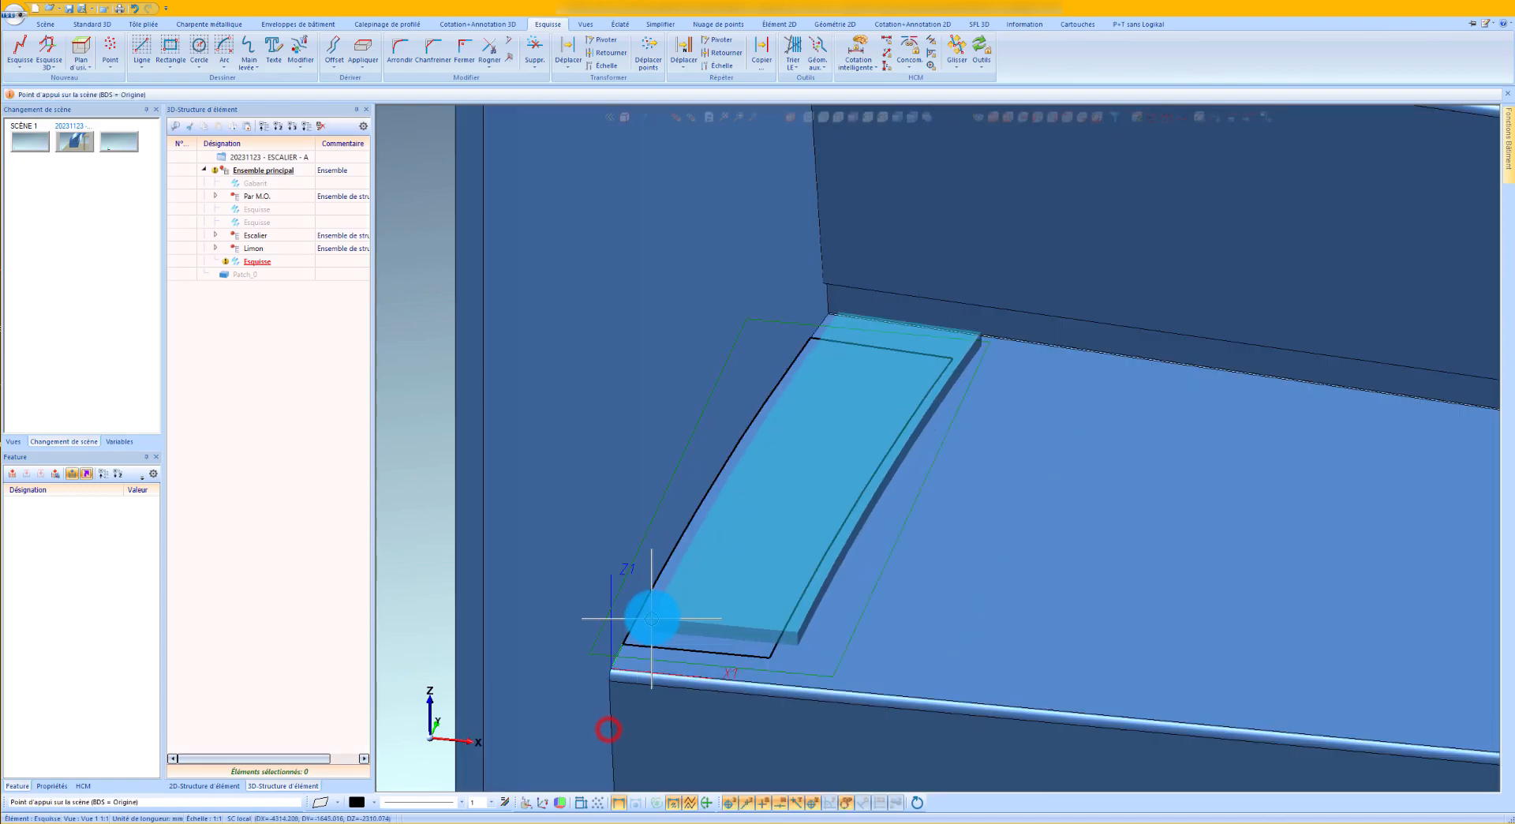
pyautogui.click(628, 644)
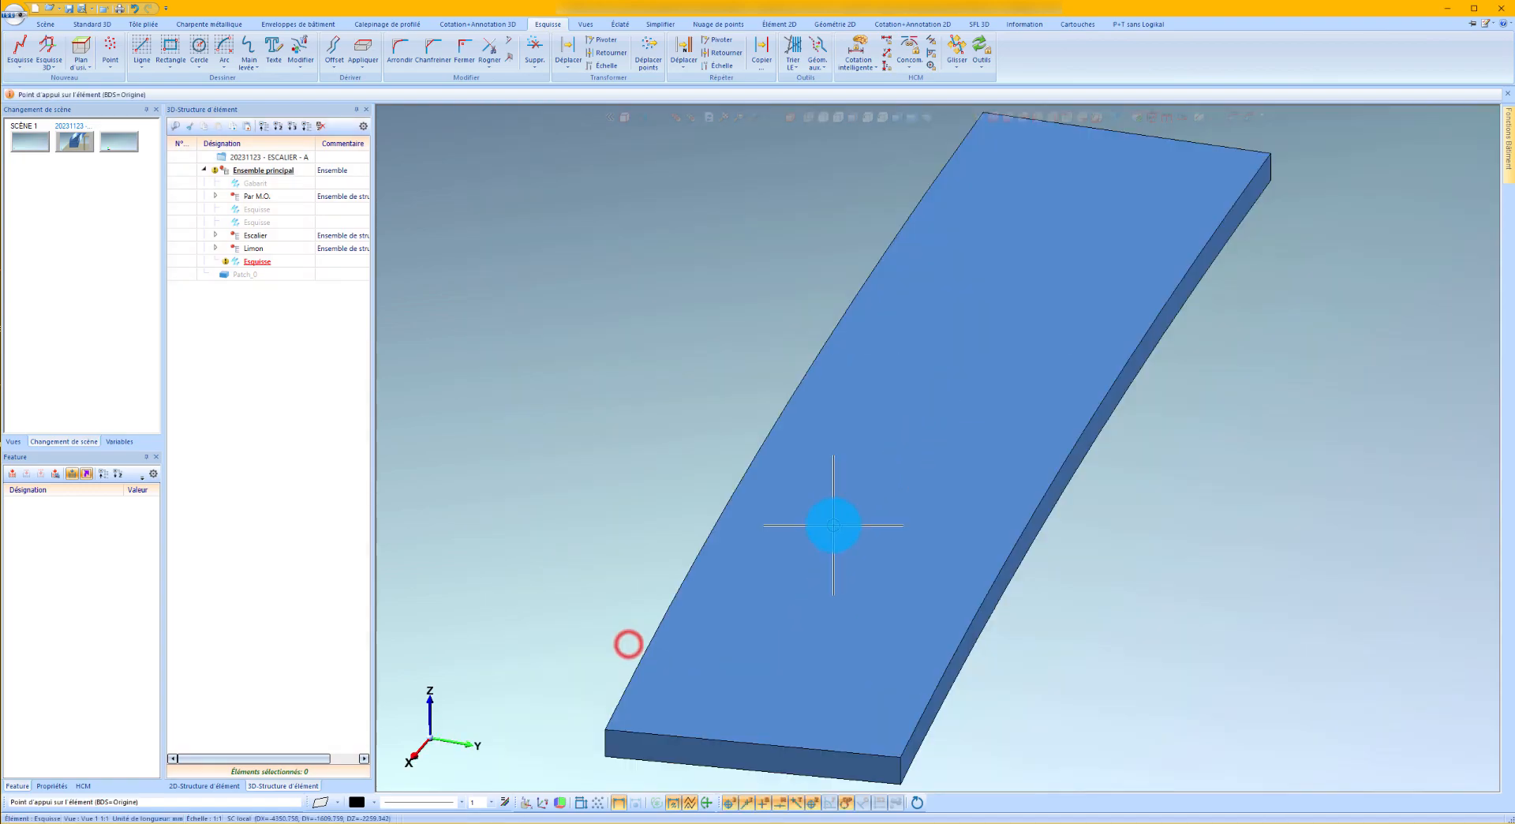
# Step: Move the plate 4 mm perpendicularly from its upper corner to the underside surface of the tread
pyautogui.moveTo(810, 486); pyautogui.dragTo(1174, 443, button='middle')
pyautogui.scroll(4, 870, 440)
pyautogui.rightClick(797, 505)
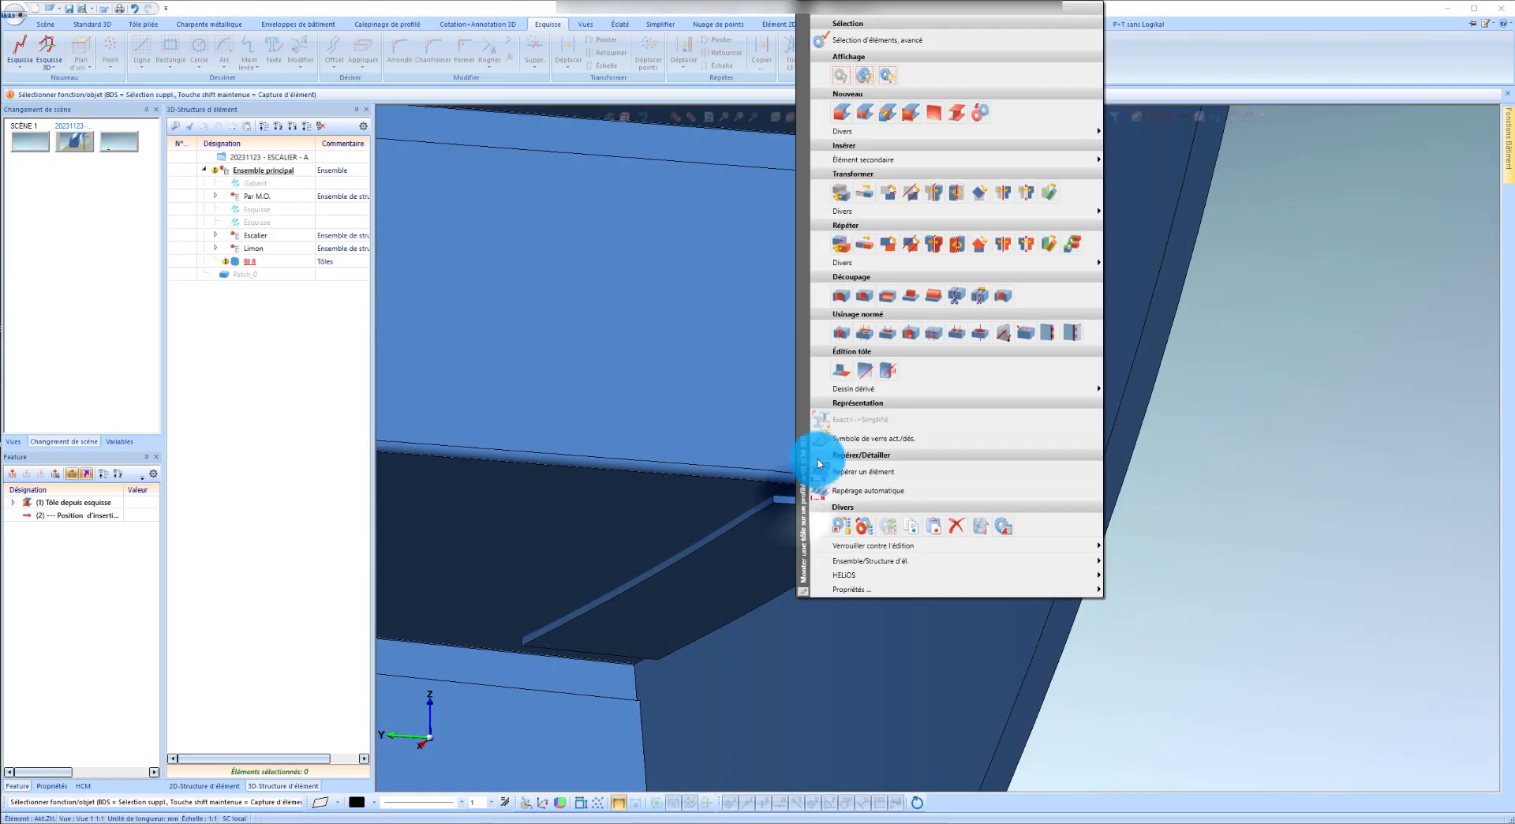
pyautogui.click(1023, 211)
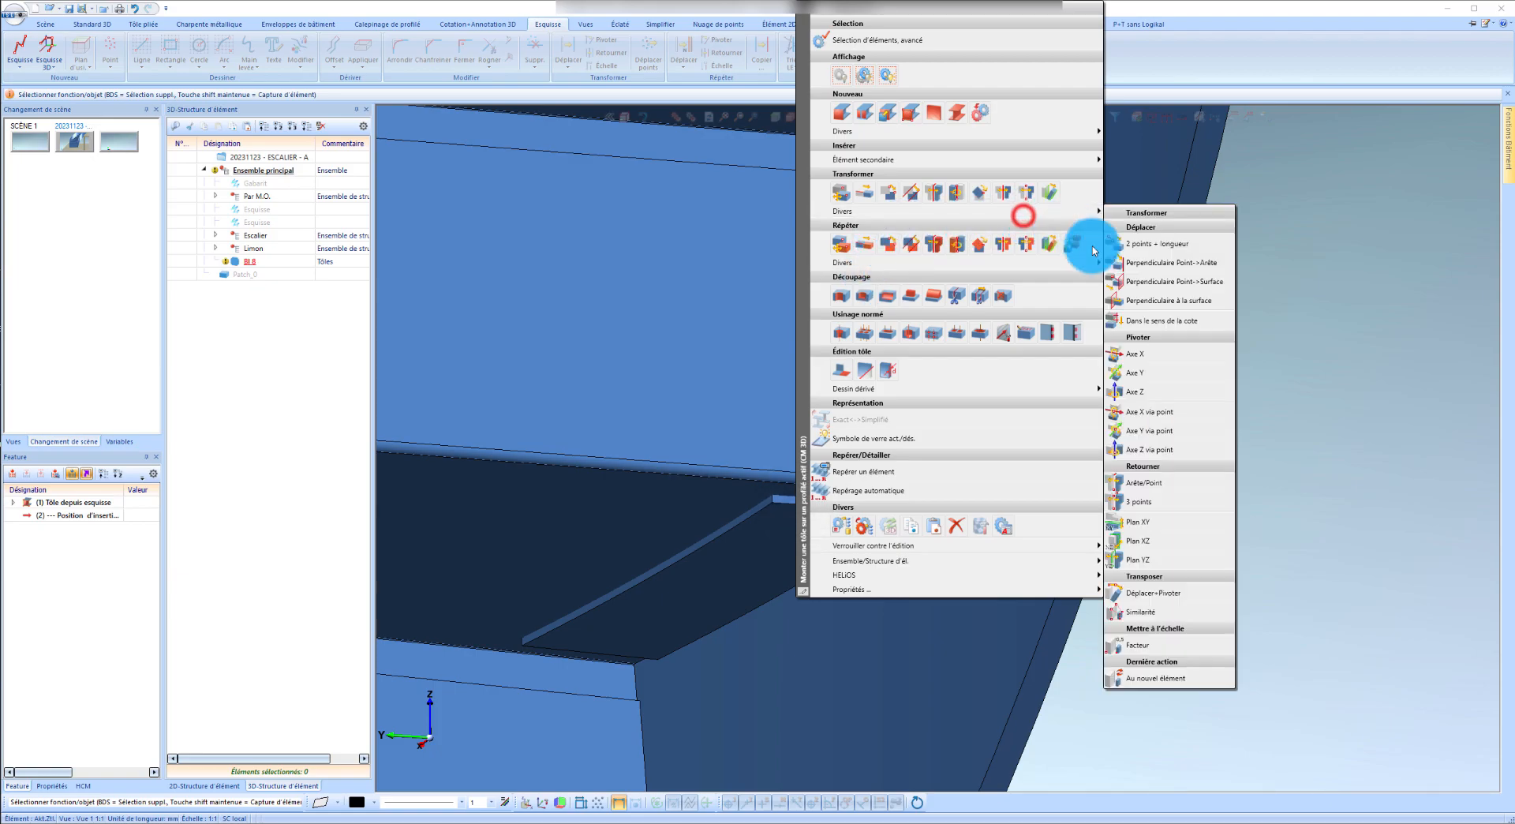
pyautogui.click(1141, 291)
pyautogui.click(837, 119)
pyautogui.click(795, 428)
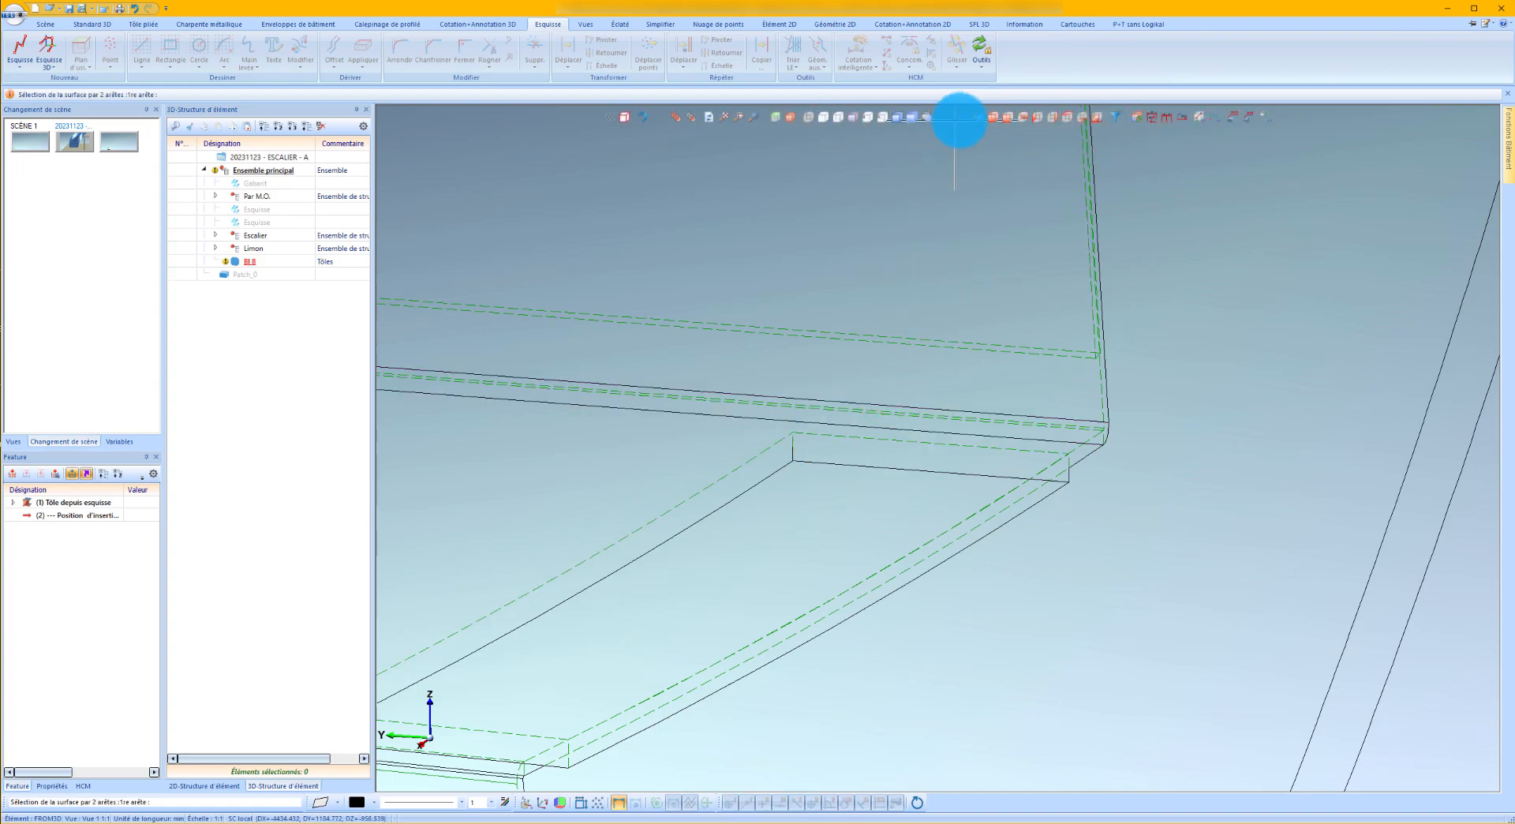
pyautogui.click(899, 120)
pyautogui.click(772, 422)
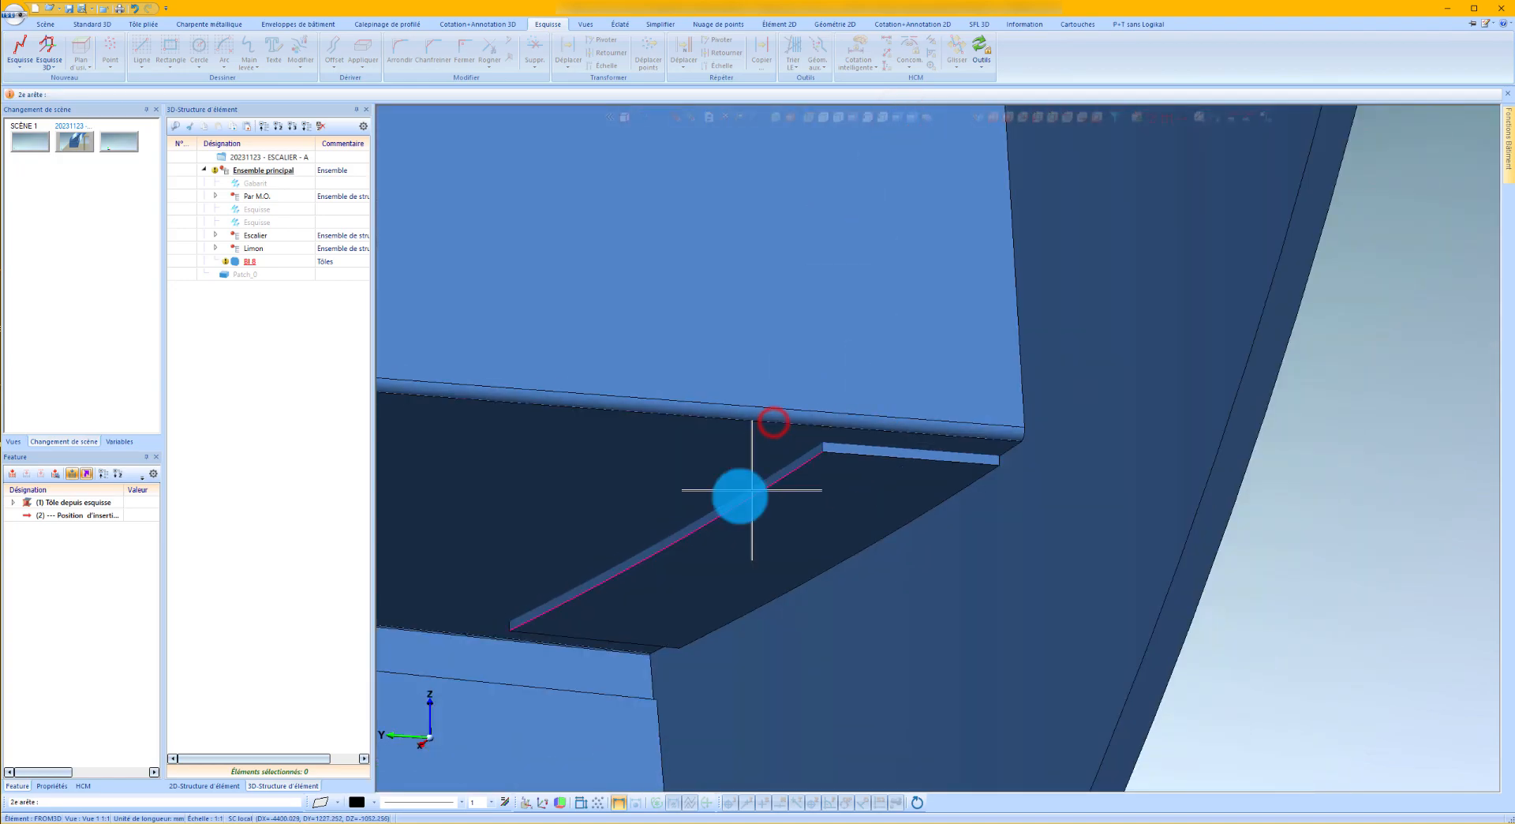
pyautogui.click(480, 629)
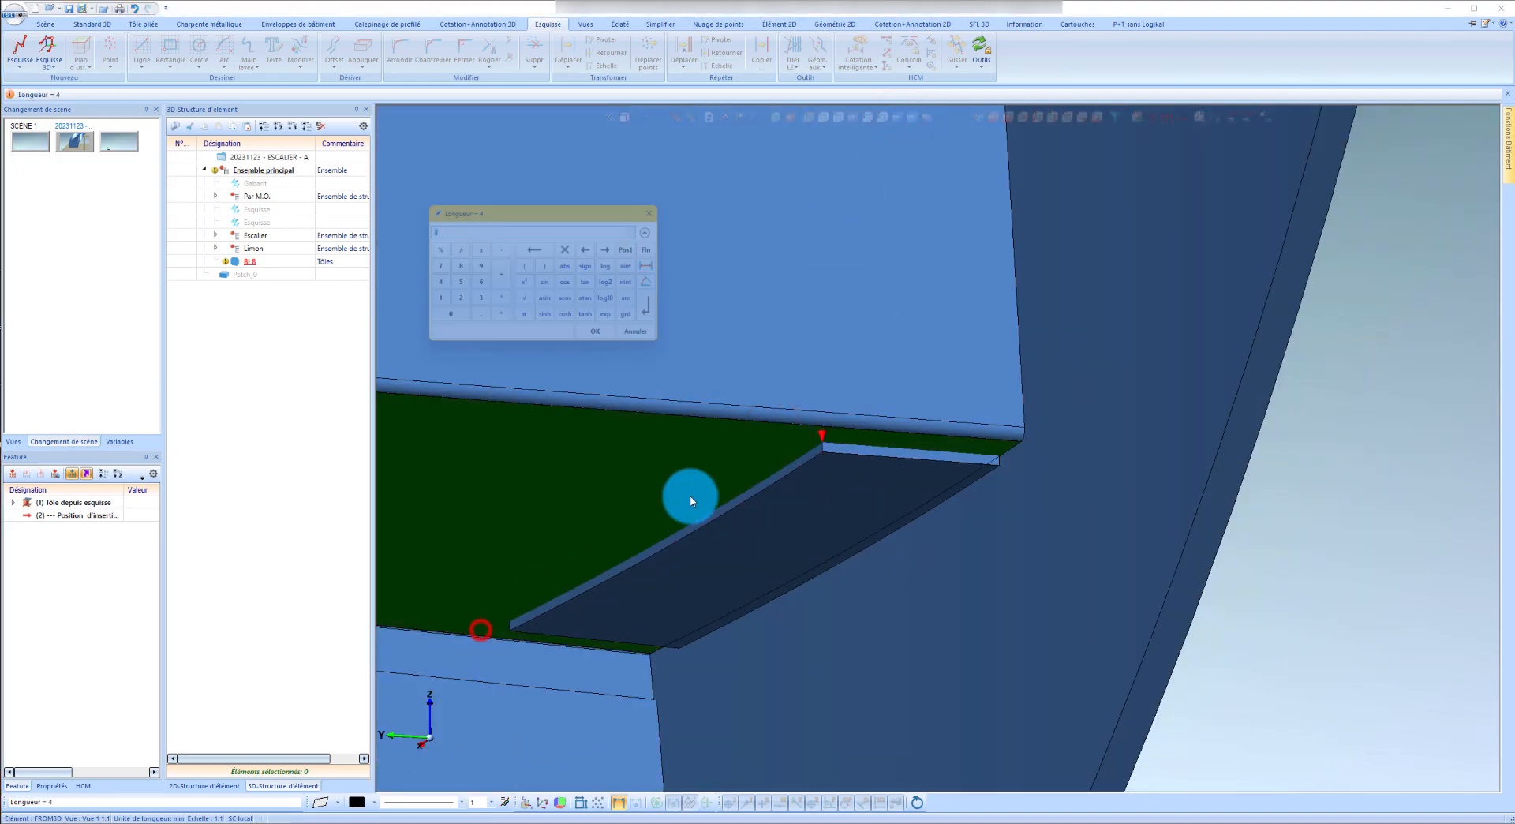
pyautogui.click(600, 337)
# Step: Reference the folded tread sheet numbered 12001 internally, including identical elements, without saving it as a separate part
pyautogui.scroll(-10, 856, 467)
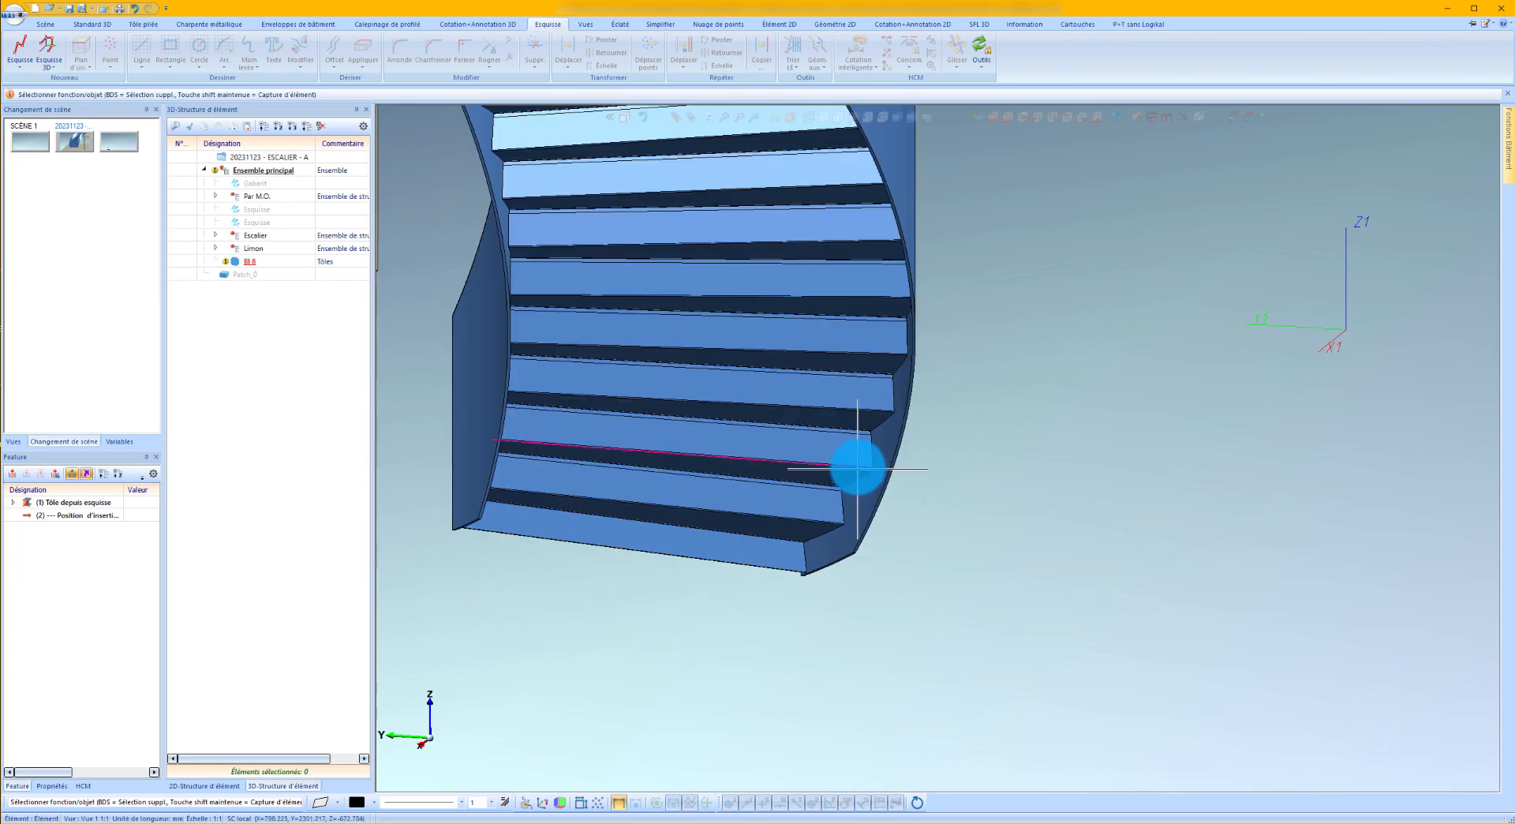
pyautogui.moveTo(889, 358); pyautogui.dragTo(924, 269, button='middle')
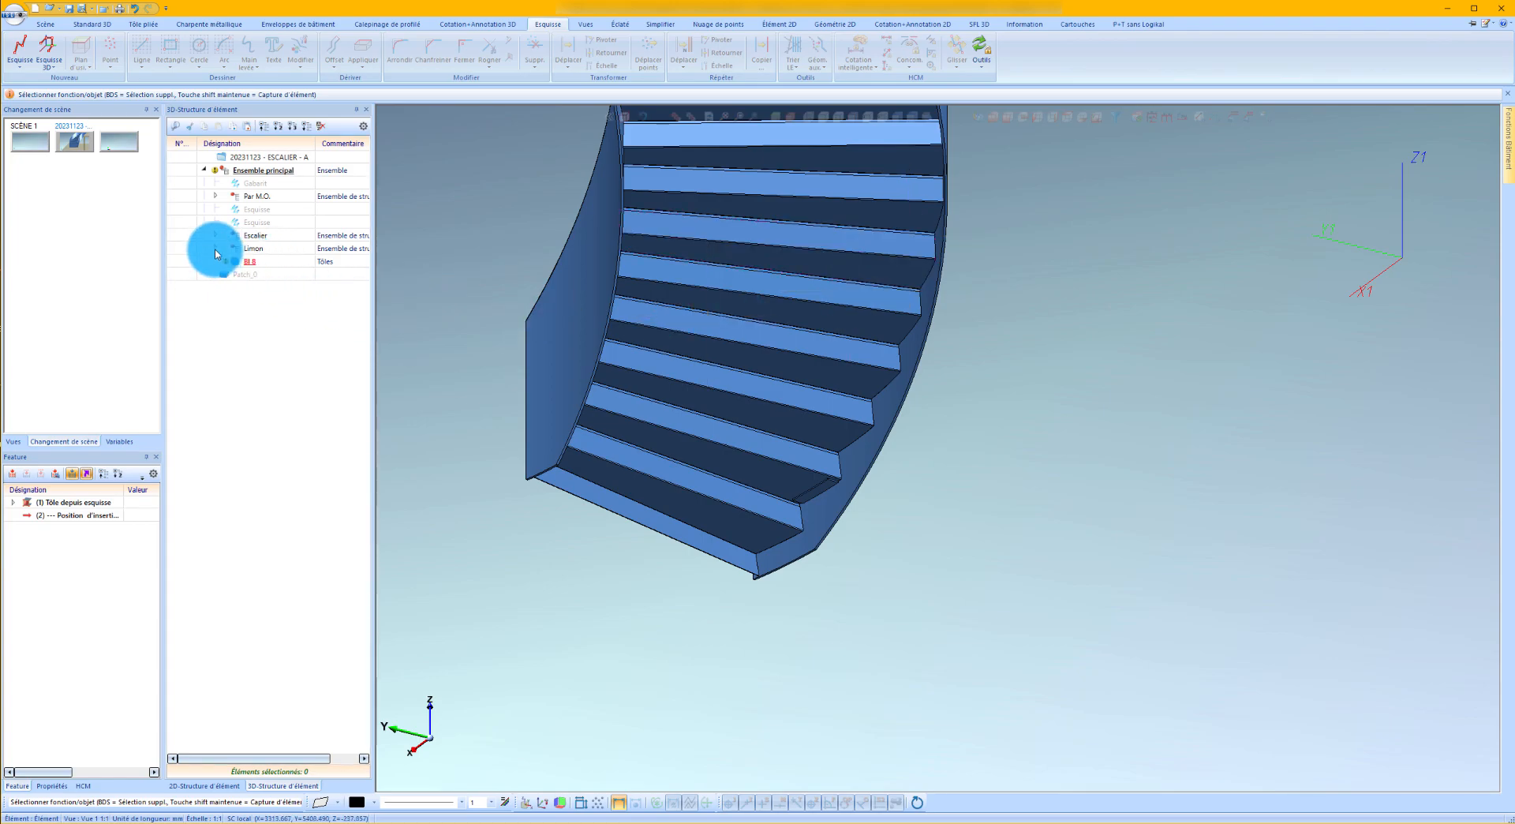
pyautogui.click(783, 471)
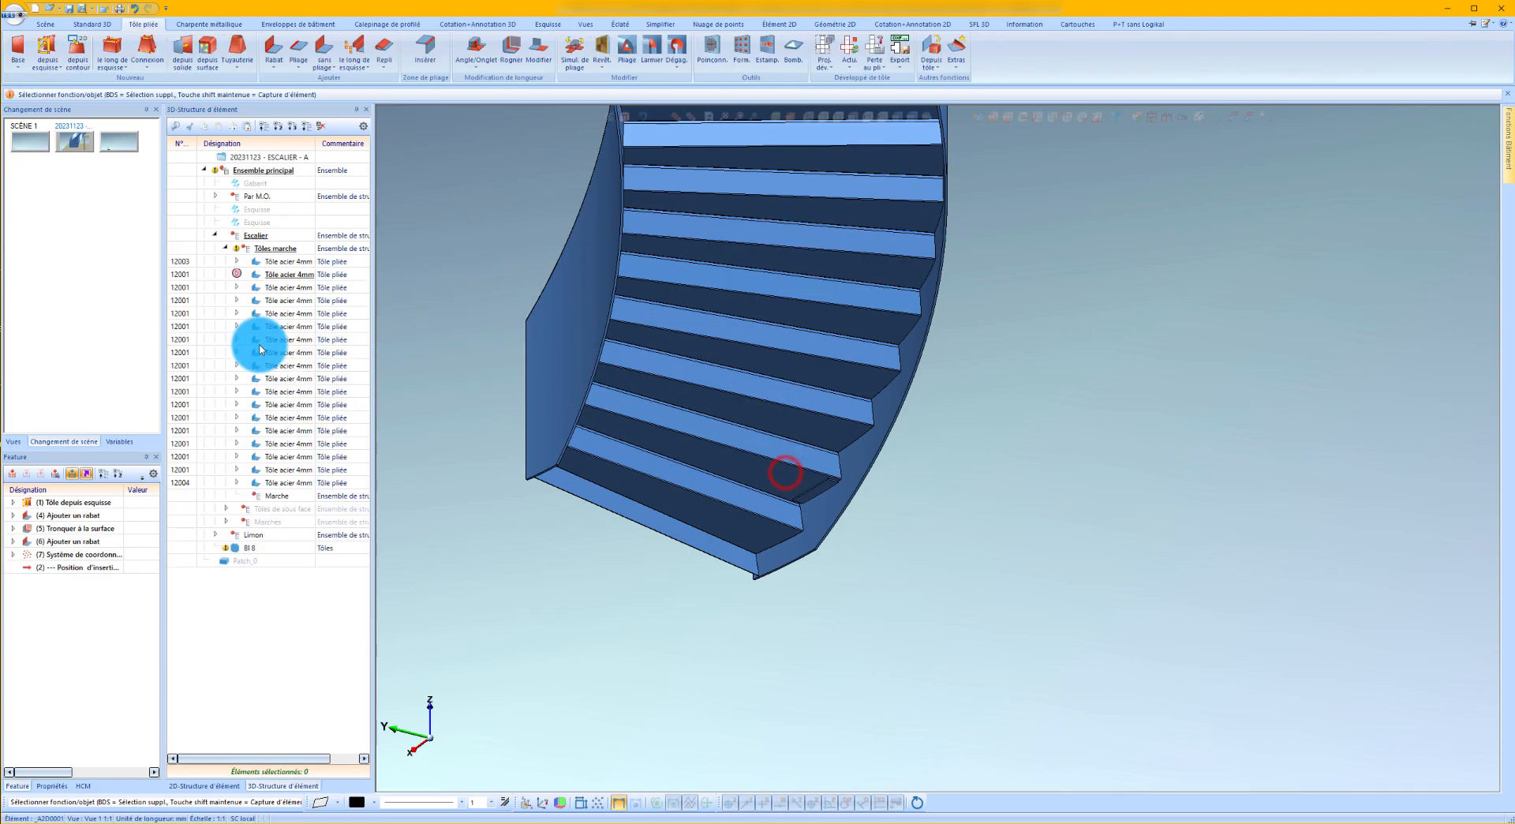
pyautogui.click(281, 275)
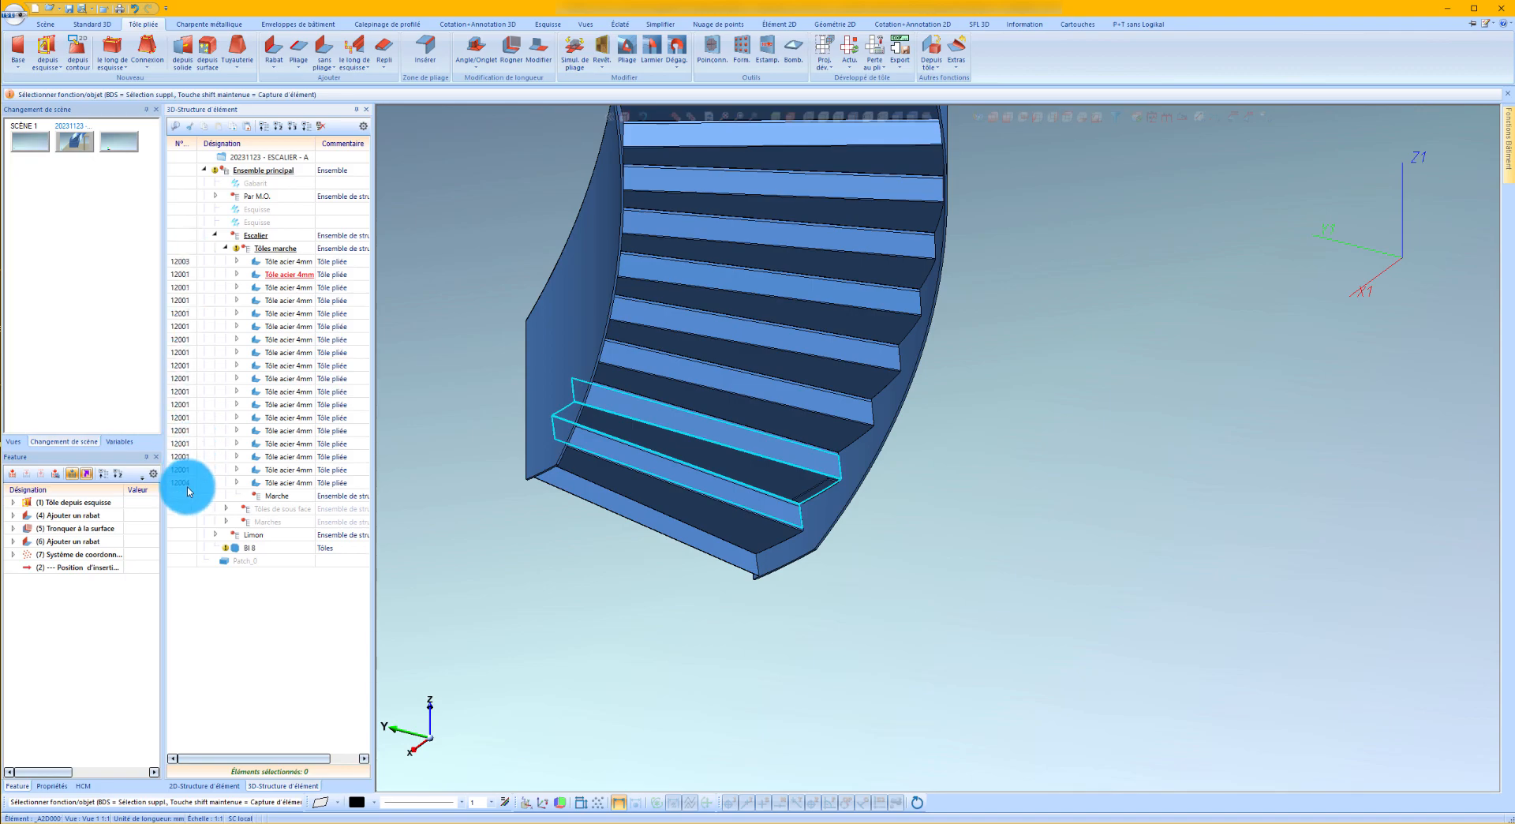
pyautogui.rightClick(266, 276)
pyautogui.click(313, 746)
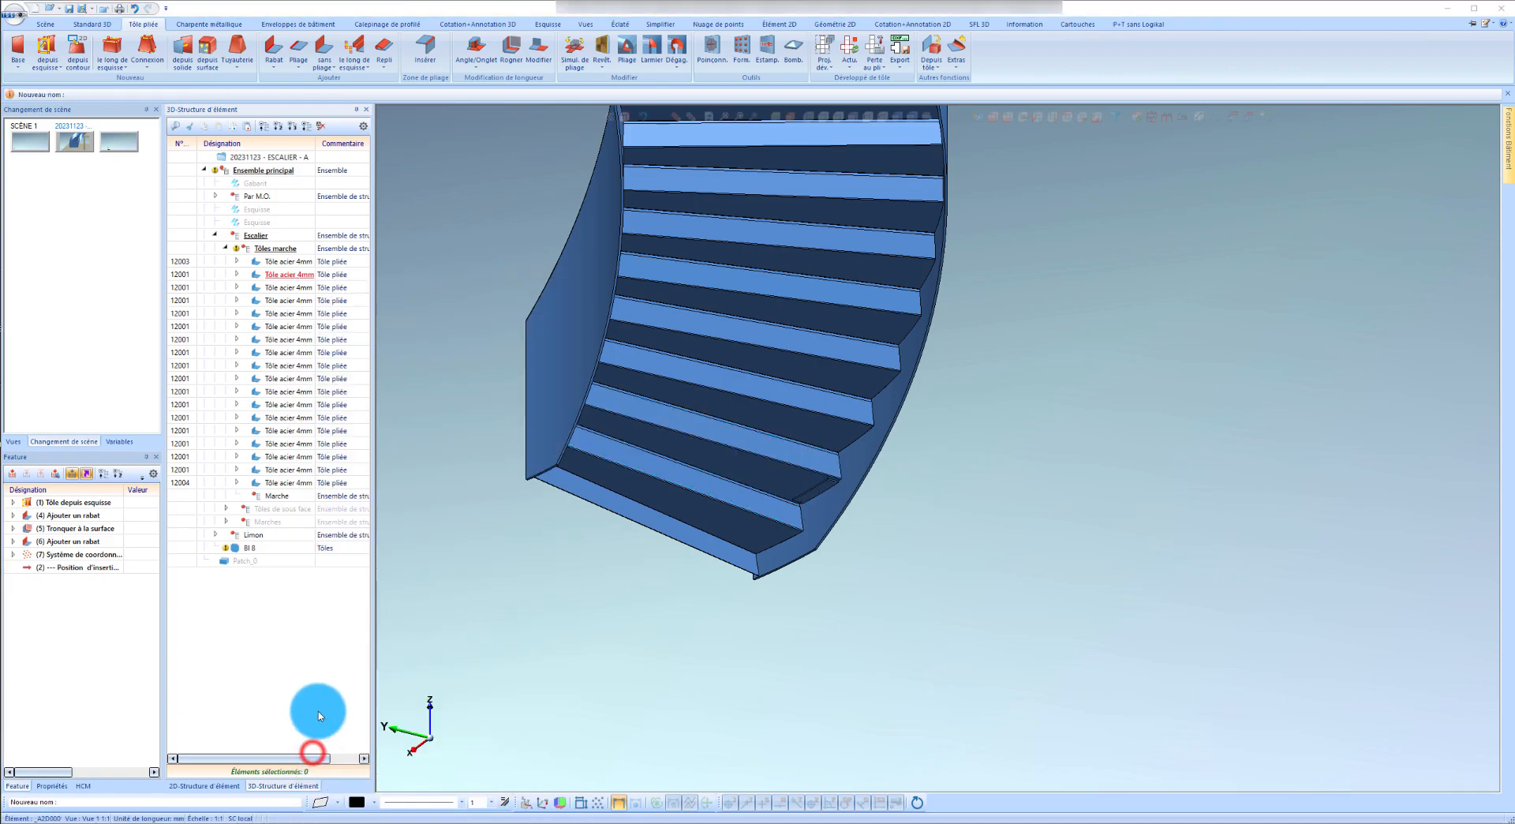
pyautogui.moveTo(305, 174); pyautogui.dragTo(473, 199)
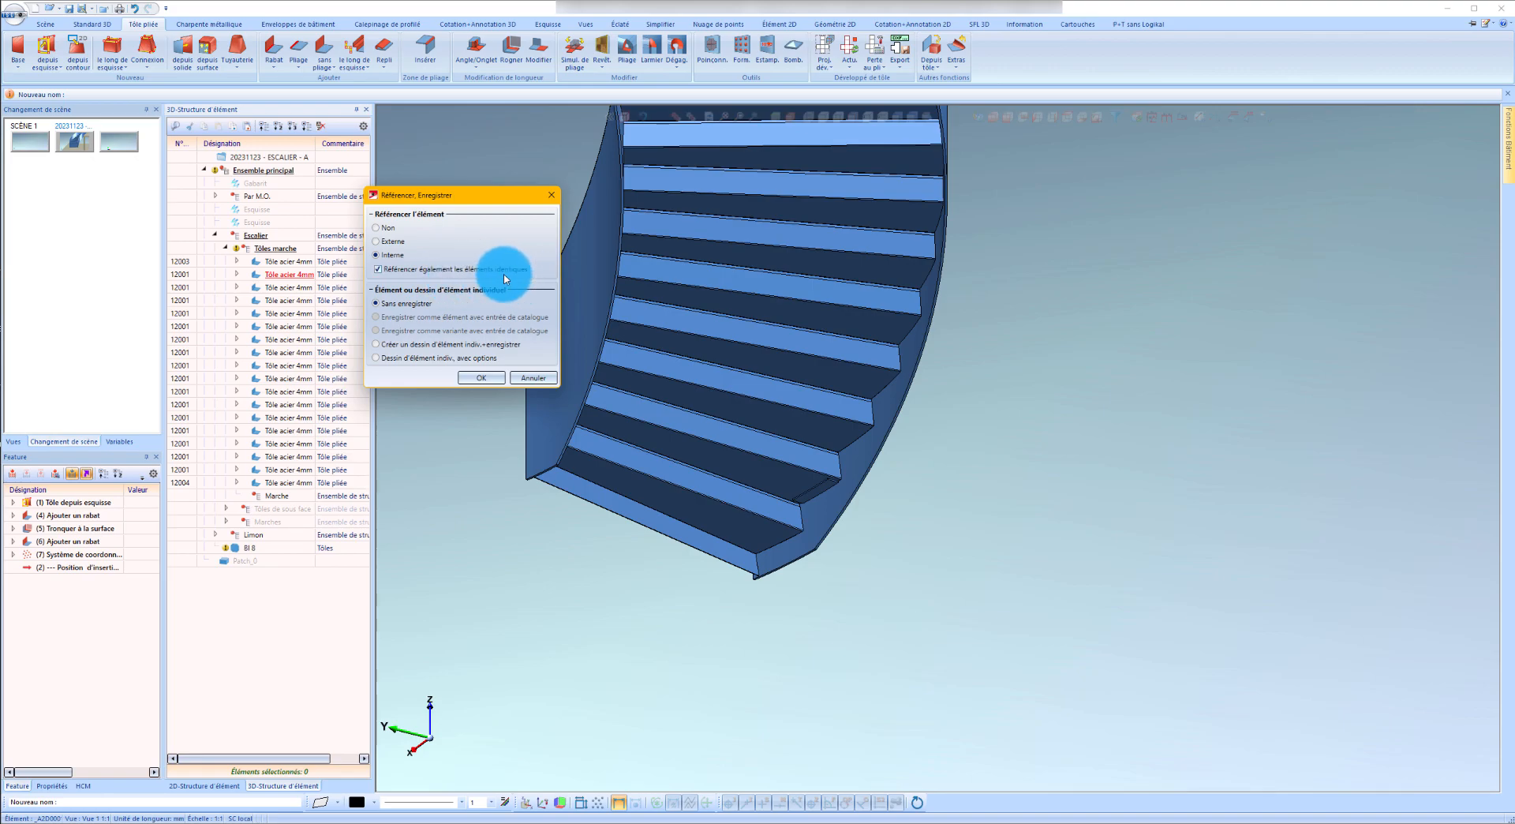
pyautogui.click(473, 379)
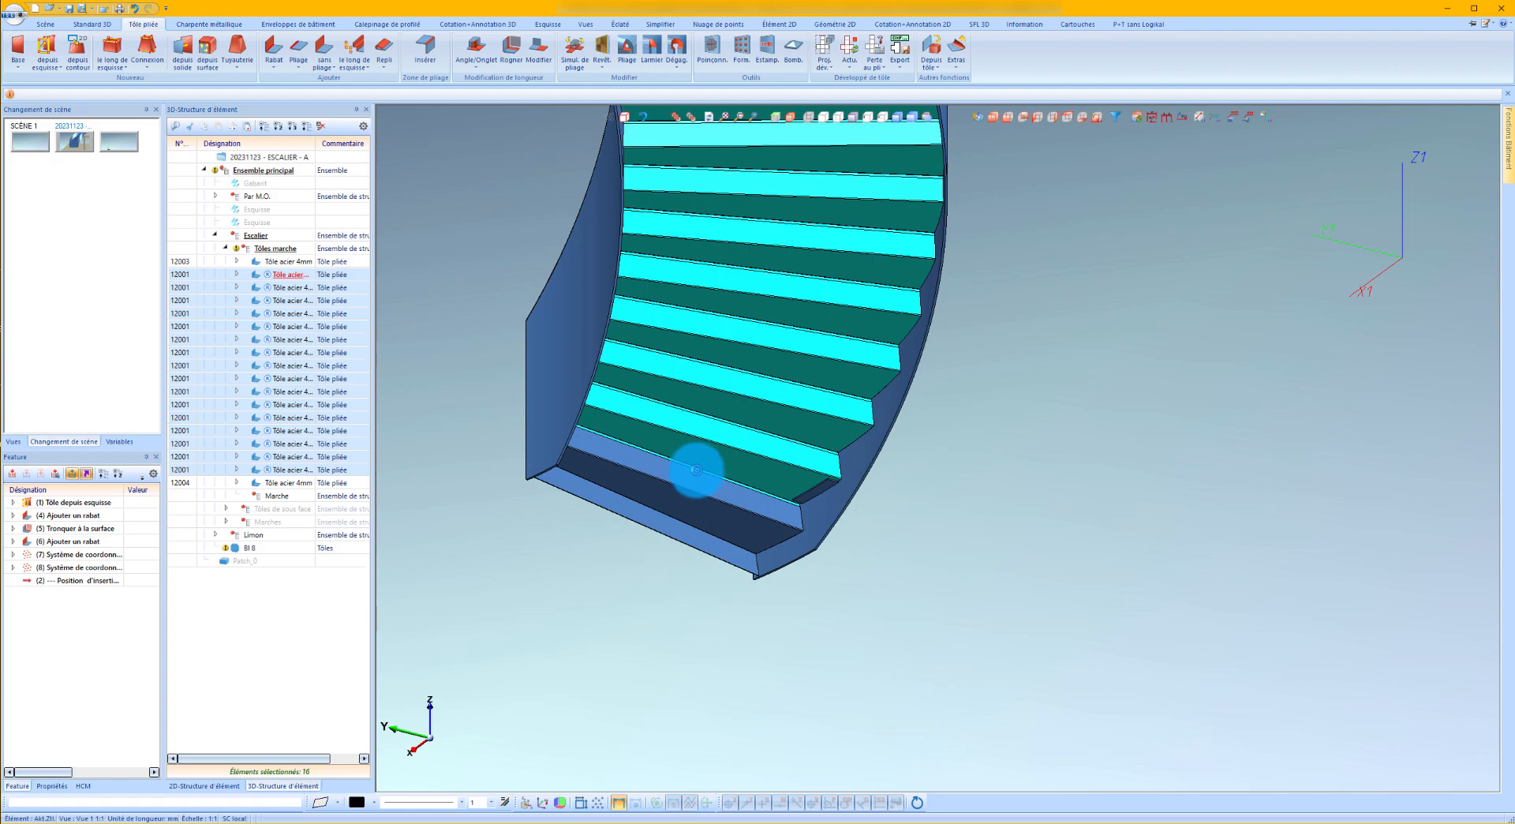
pyautogui.click(448, 517)
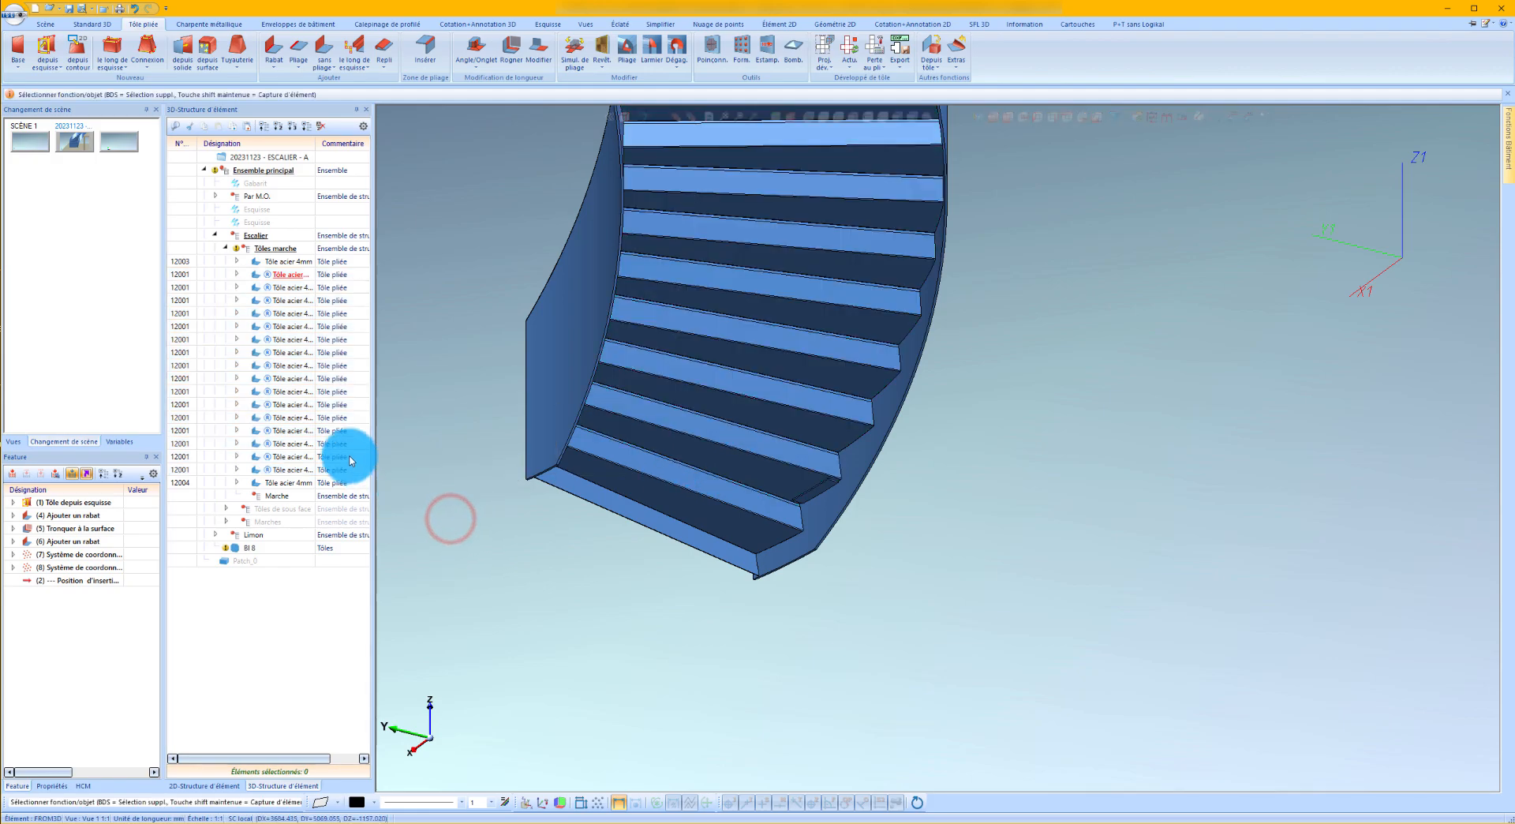
# Step: Move the Bl 8 plate into the first referenced tread sheet in the element structure and check the staircase underside
pyautogui.scroll(-2, 703, 551)
pyautogui.scroll(2, 713, 546)
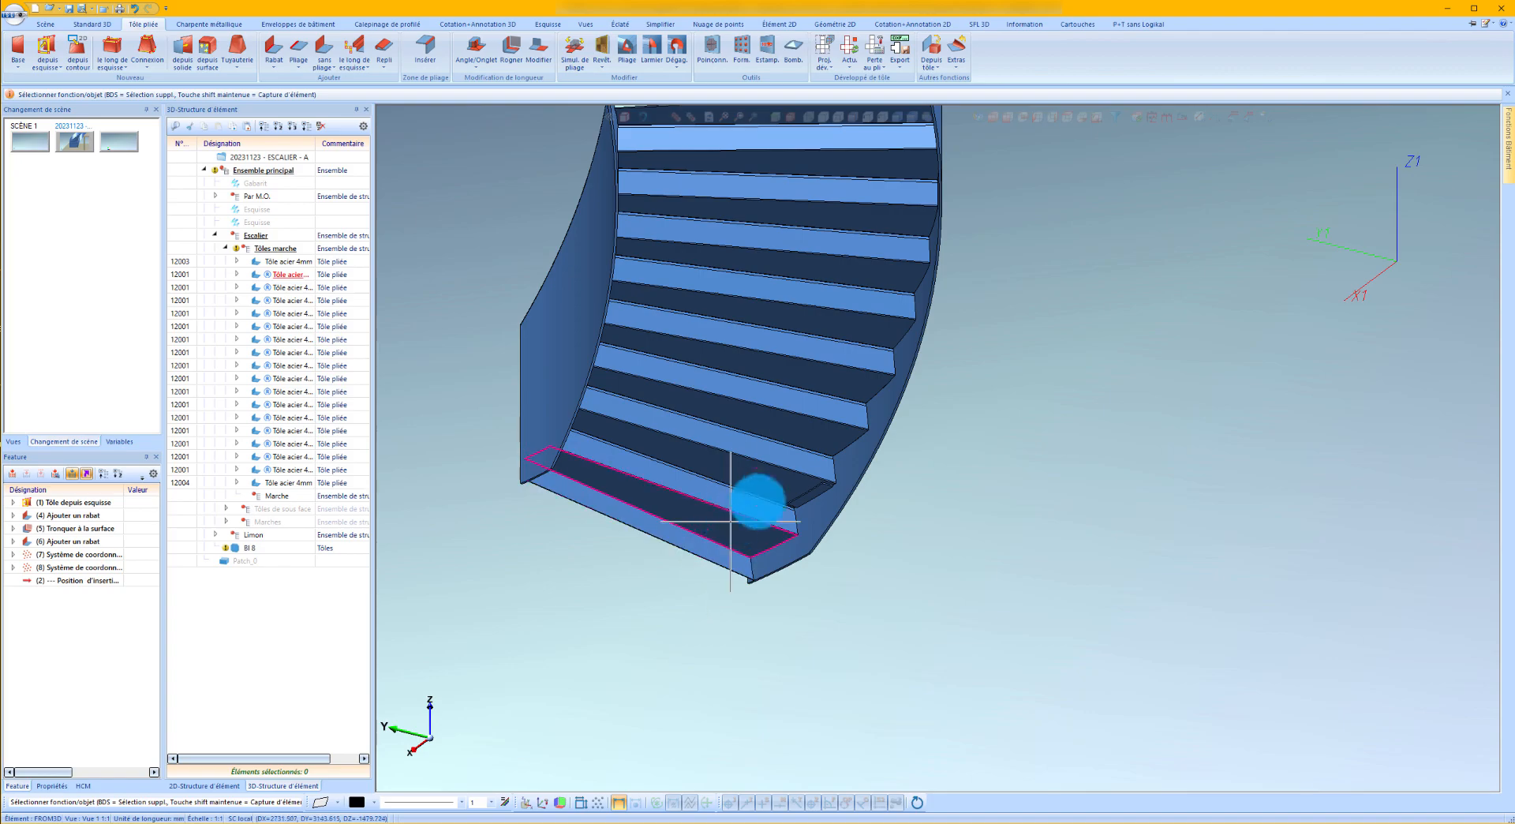
pyautogui.click(260, 548)
pyautogui.moveTo(249, 550); pyautogui.dragTo(293, 279)
pyautogui.scroll(-2, 741, 582)
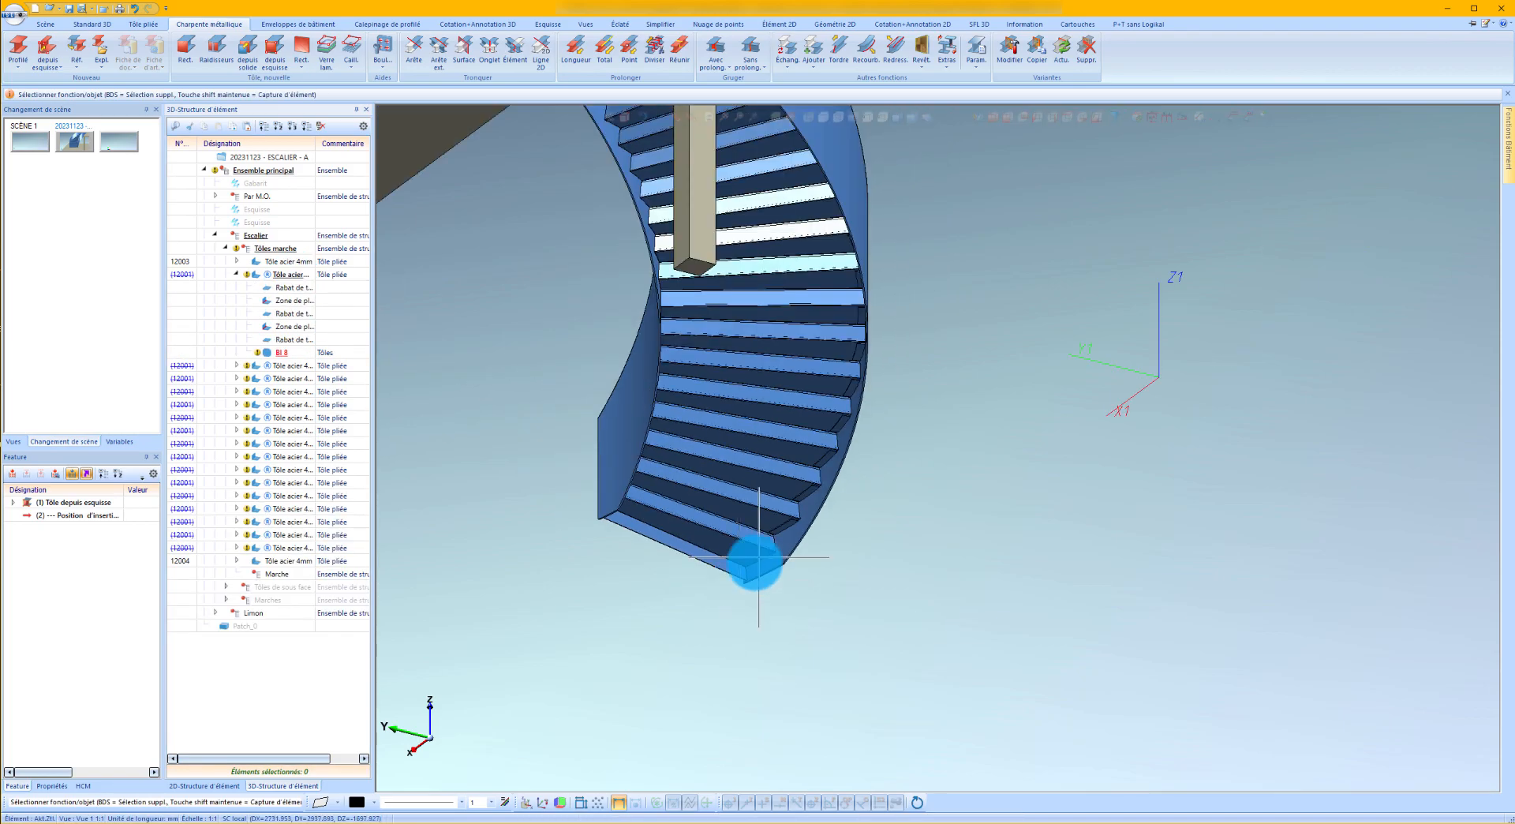
pyautogui.moveTo(851, 402); pyautogui.dragTo(910, 382, button='middle')
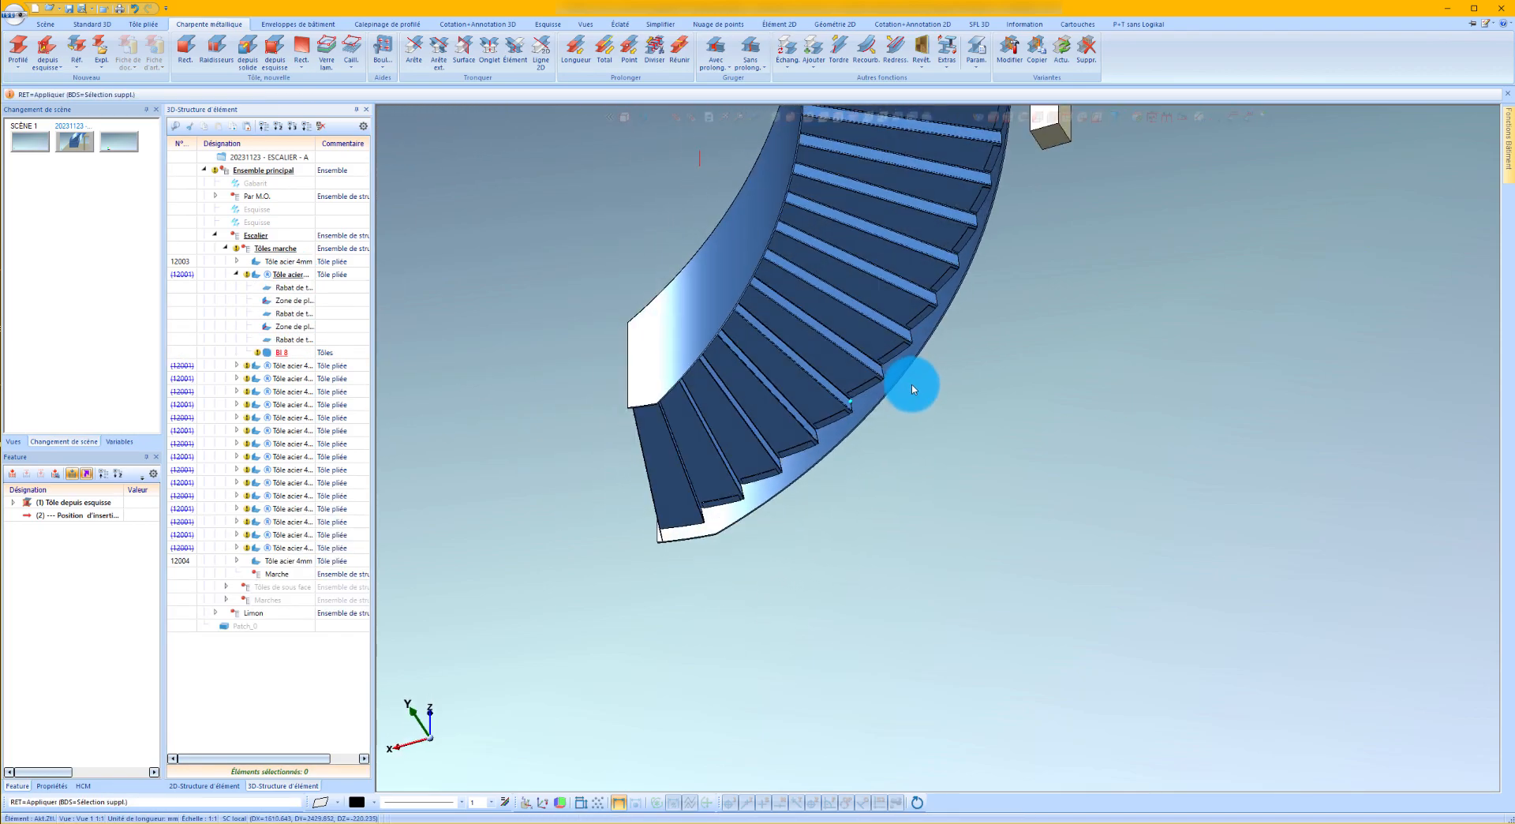
pyautogui.scroll(2, 909, 383)
pyautogui.scroll(-4, 907, 391)
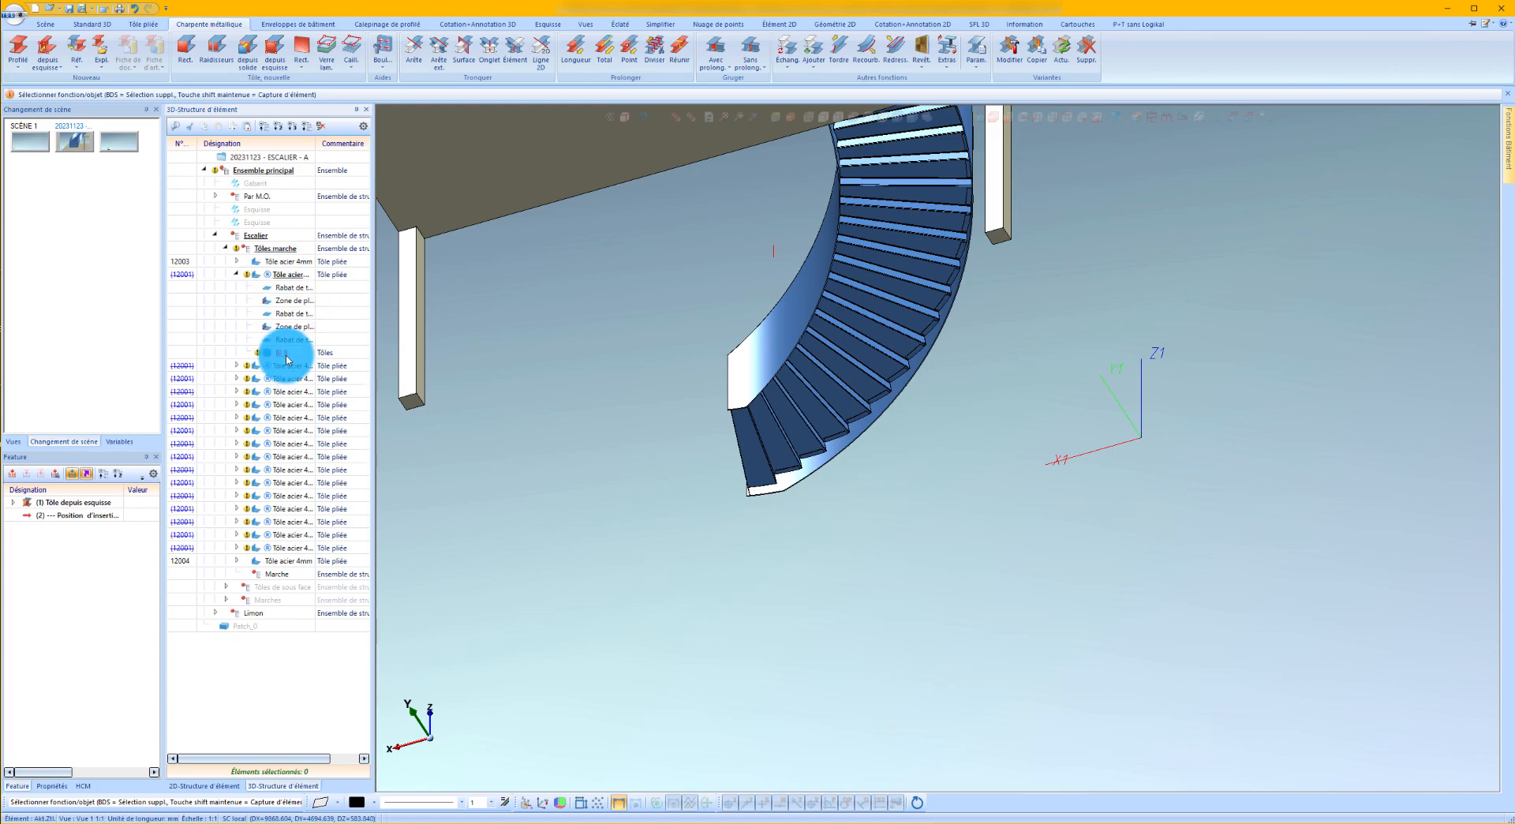
# Step: Start an element filter on the Tôles marche assembly using the selection list, replacing the existing criterion with a fresh Numéro ID criterion
pyautogui.click(284, 249)
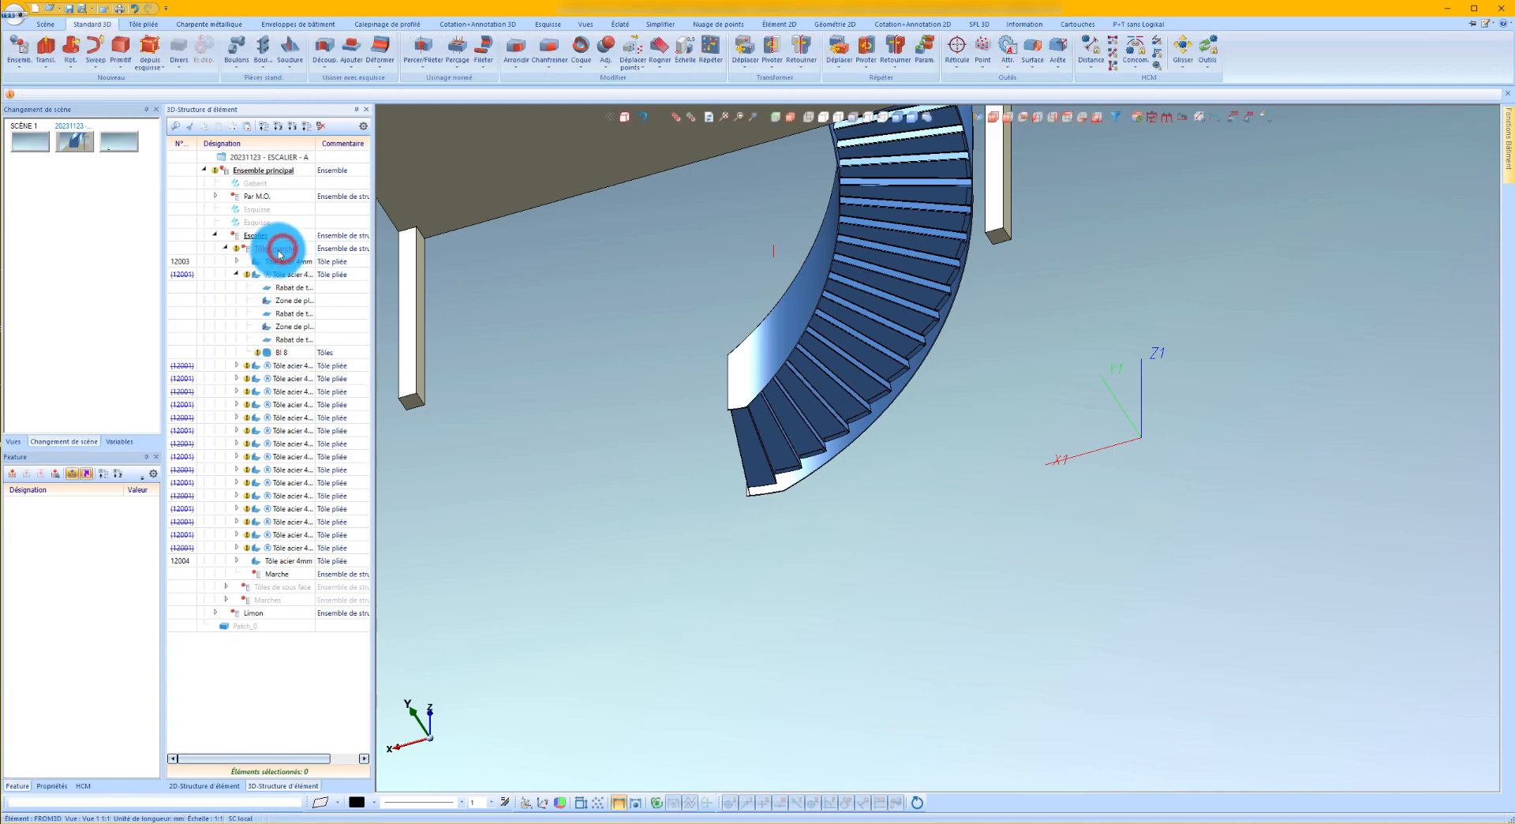
pyautogui.click(1119, 120)
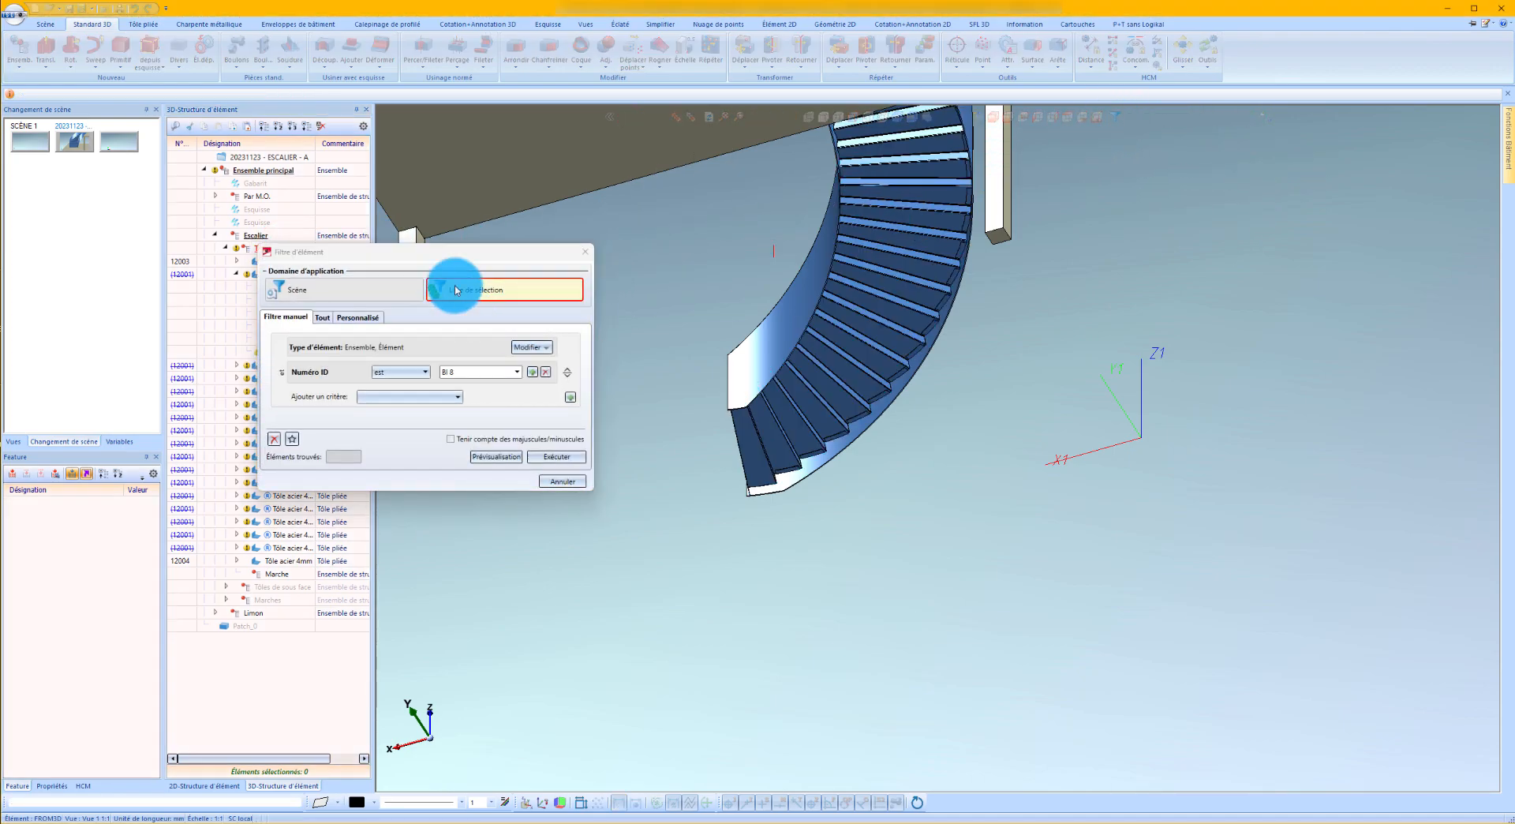
pyautogui.click(545, 372)
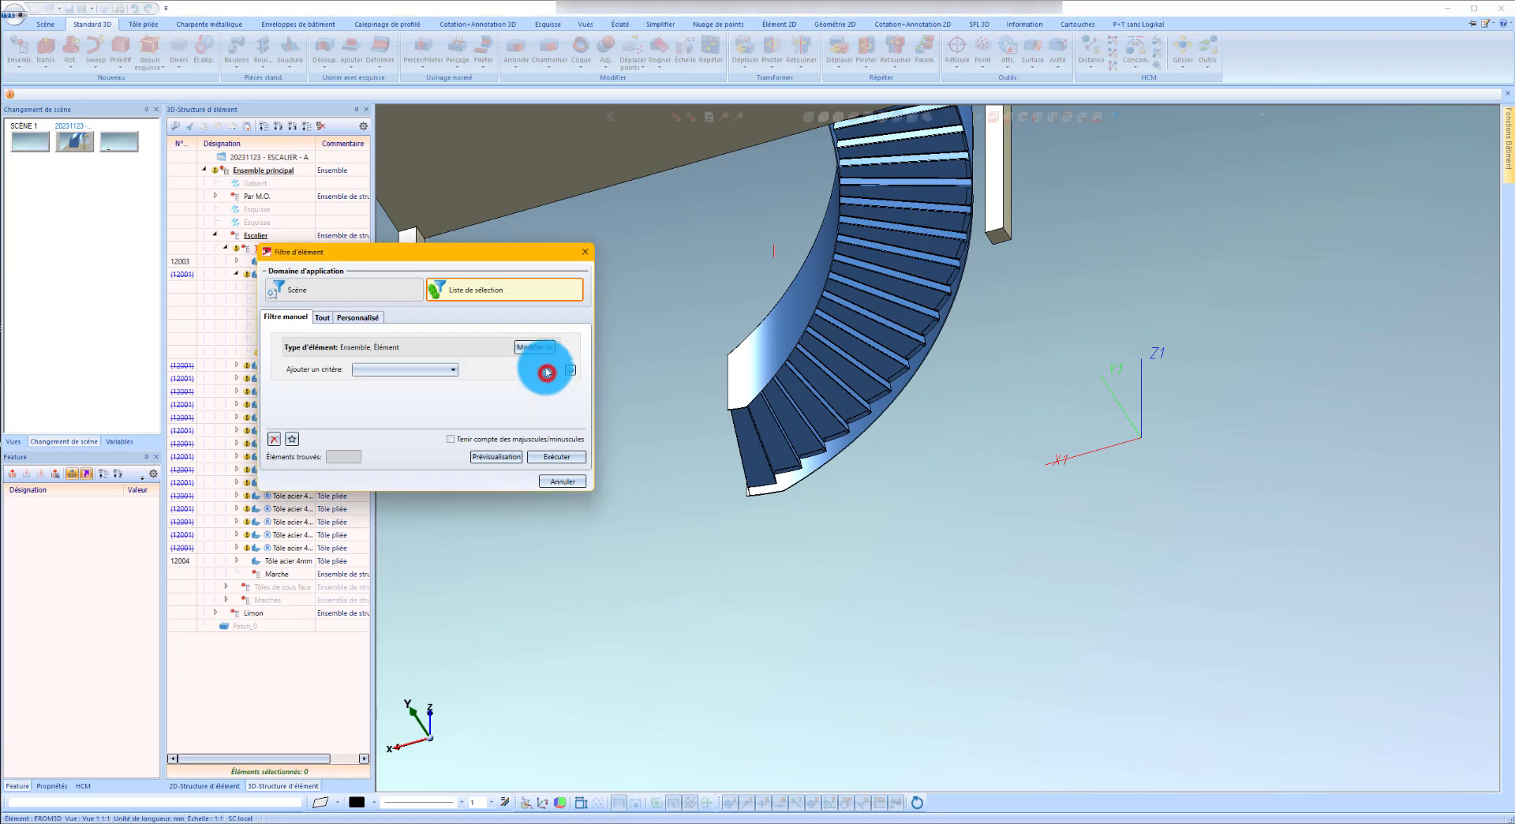
pyautogui.click(543, 348)
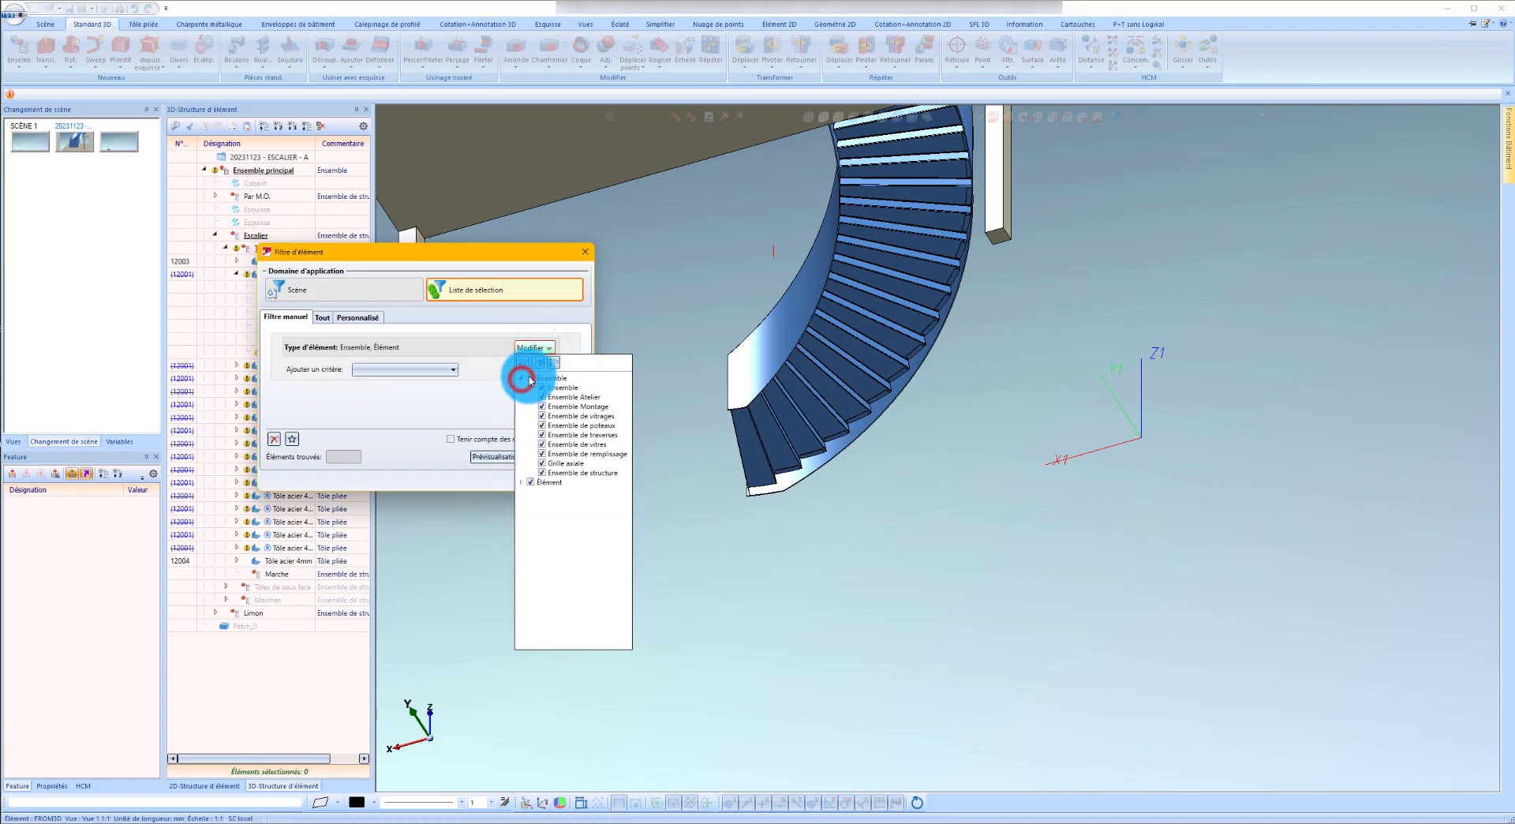
pyautogui.click(484, 367)
pyautogui.click(447, 370)
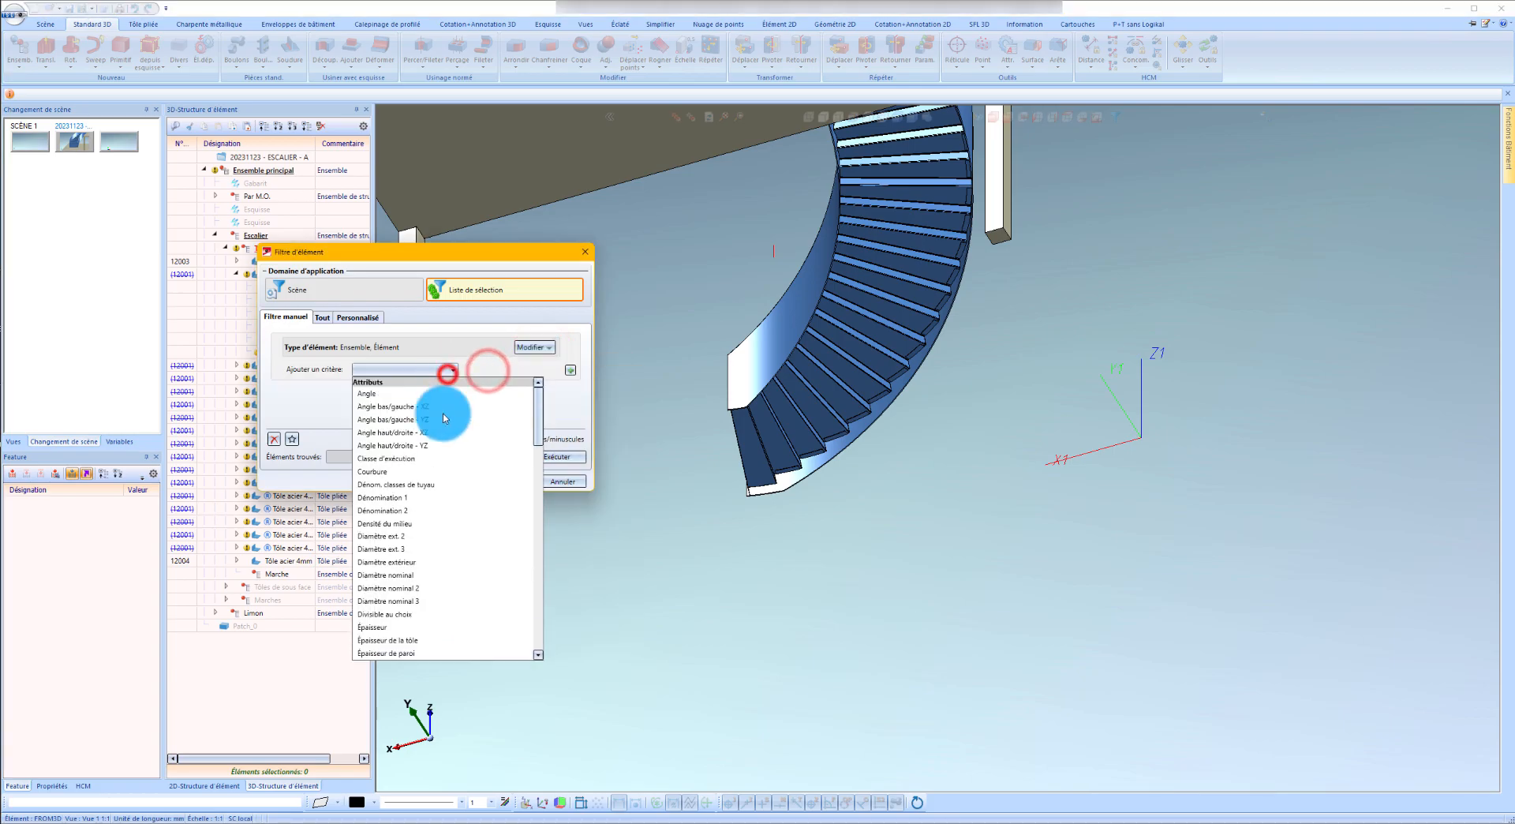
pyautogui.scroll(-2, 432, 516)
pyautogui.scroll(-4, 440, 534)
pyautogui.click(437, 528)
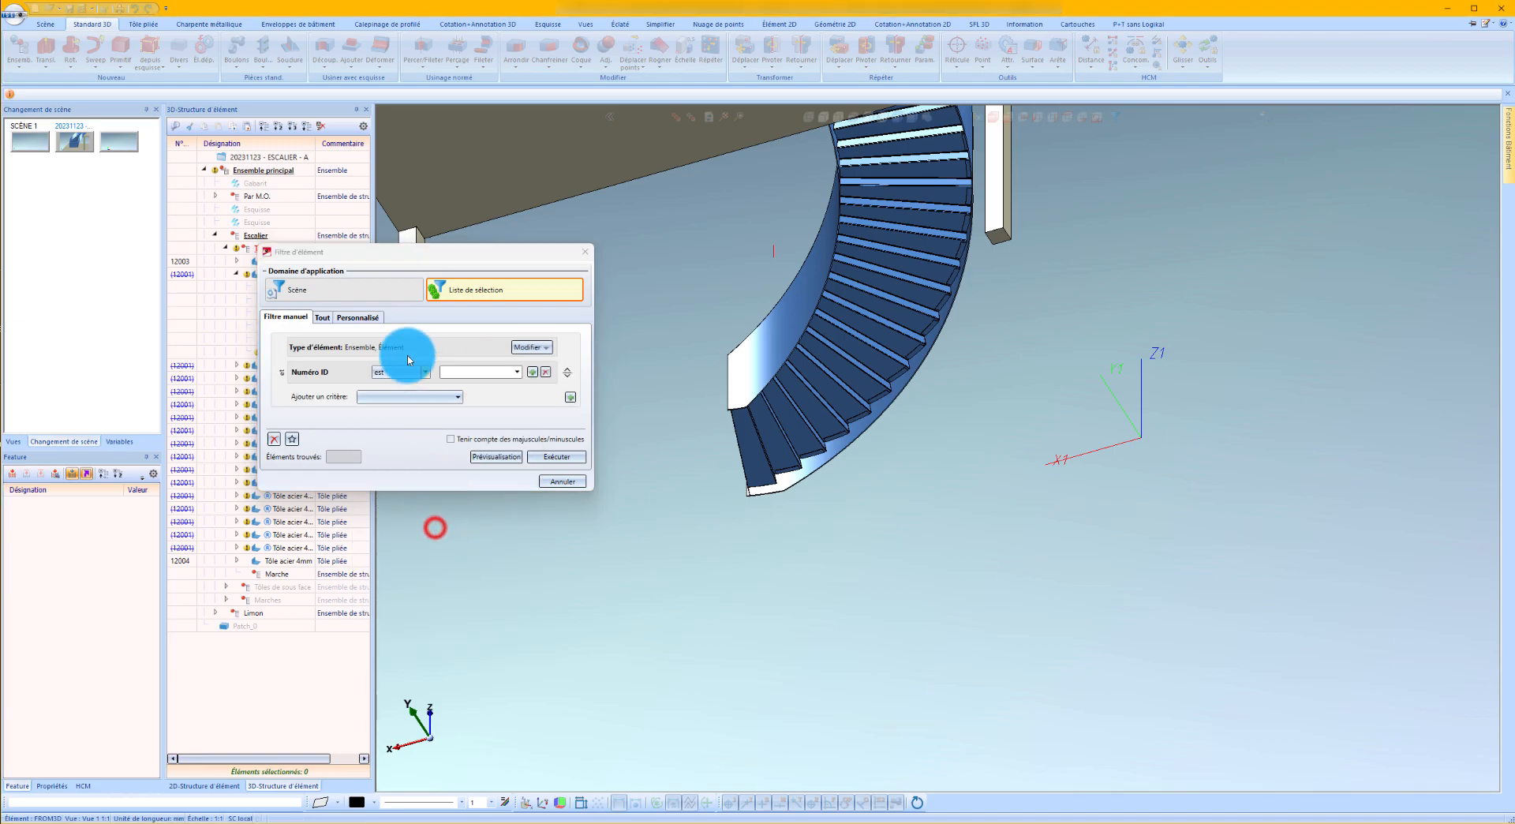
# Step: Set the Numéro ID criterion to Bl 8, preview the filter and execute it to select every matching plate
pyautogui.click(485, 372)
pyautogui.moveTo(410, 253); pyautogui.dragTo(371, 378)
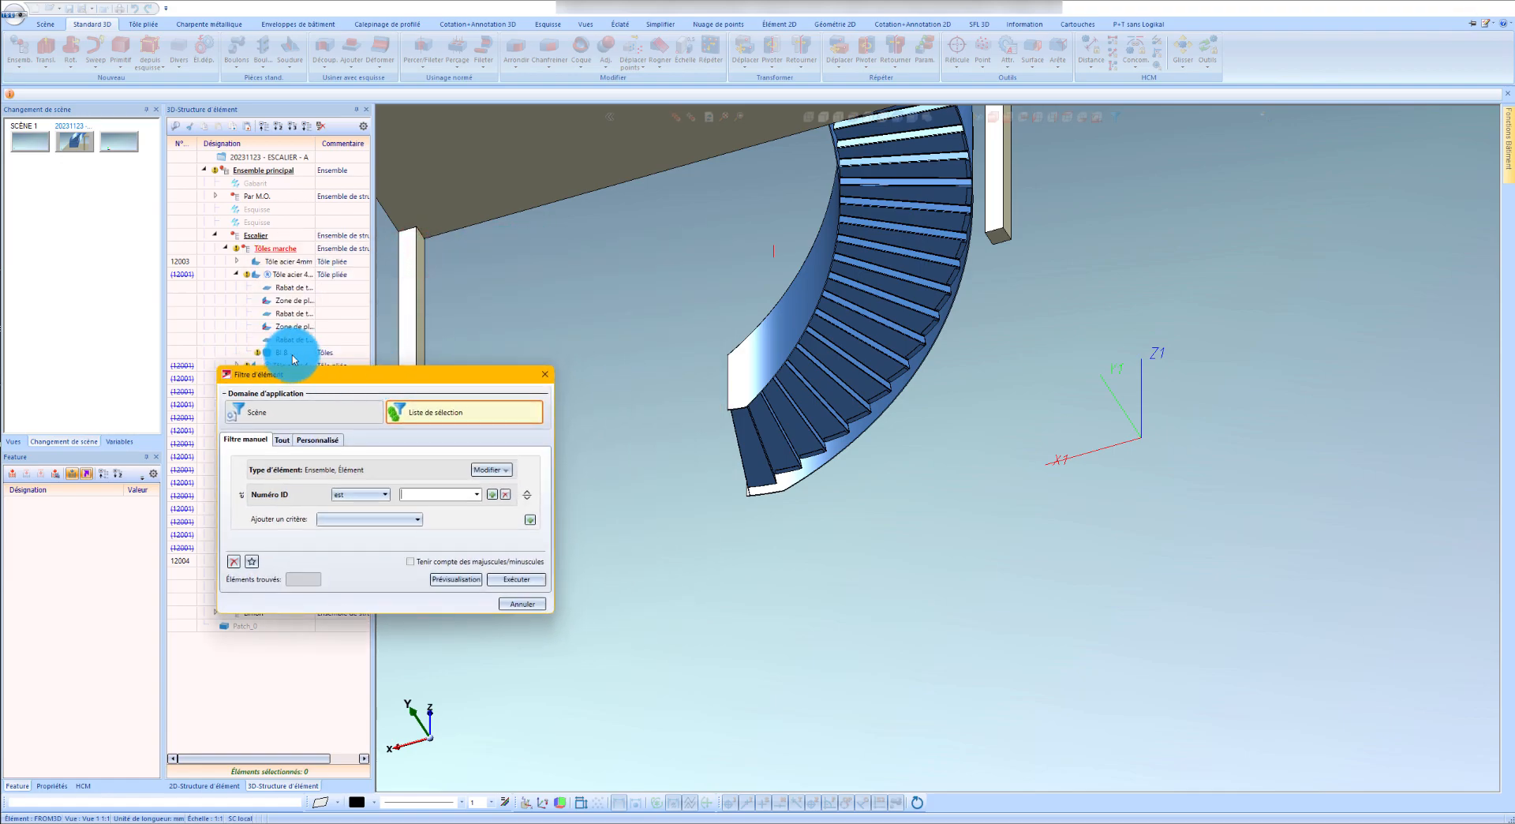
pyautogui.click(438, 495)
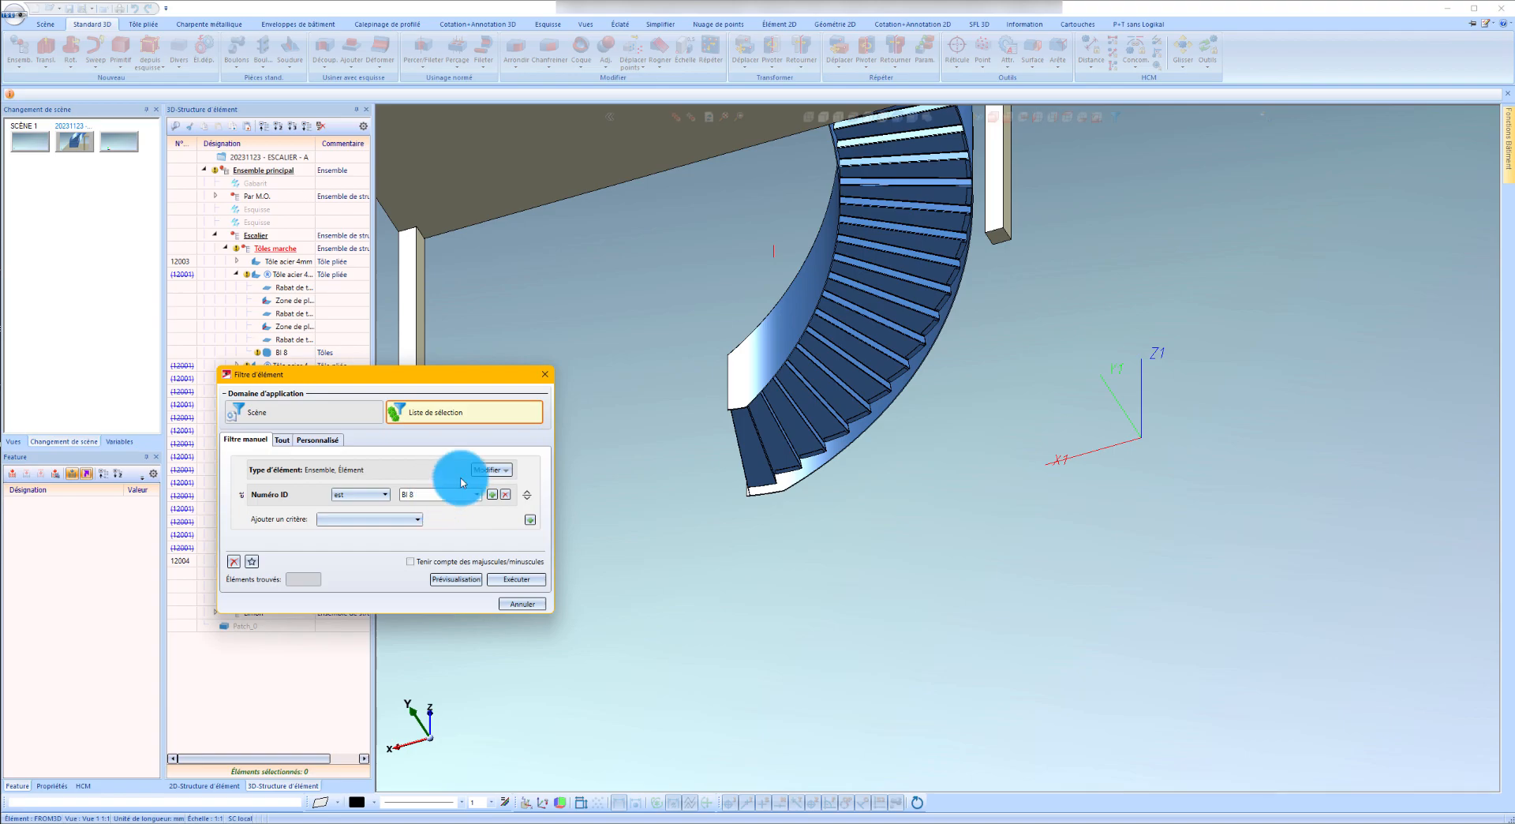
pyautogui.click(471, 581)
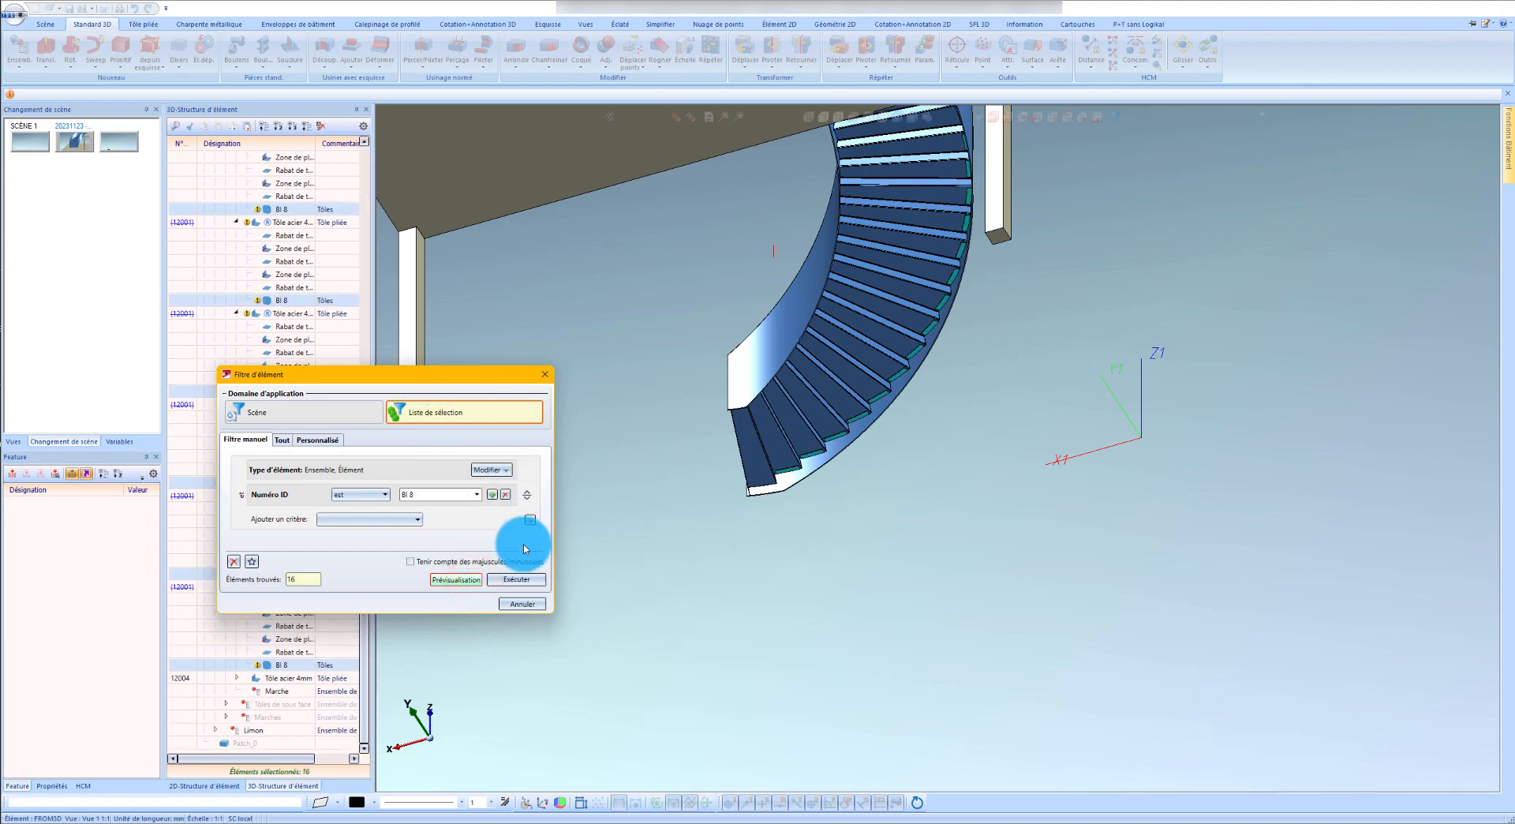
pyautogui.moveTo(445, 373); pyautogui.dragTo(593, 363)
pyautogui.click(661, 569)
# Step: Move the filtered Bl 8 plates out of the tread sheets into the Escalier assembly and select them all there
pyautogui.moveTo(281, 448); pyautogui.dragTo(283, 246)
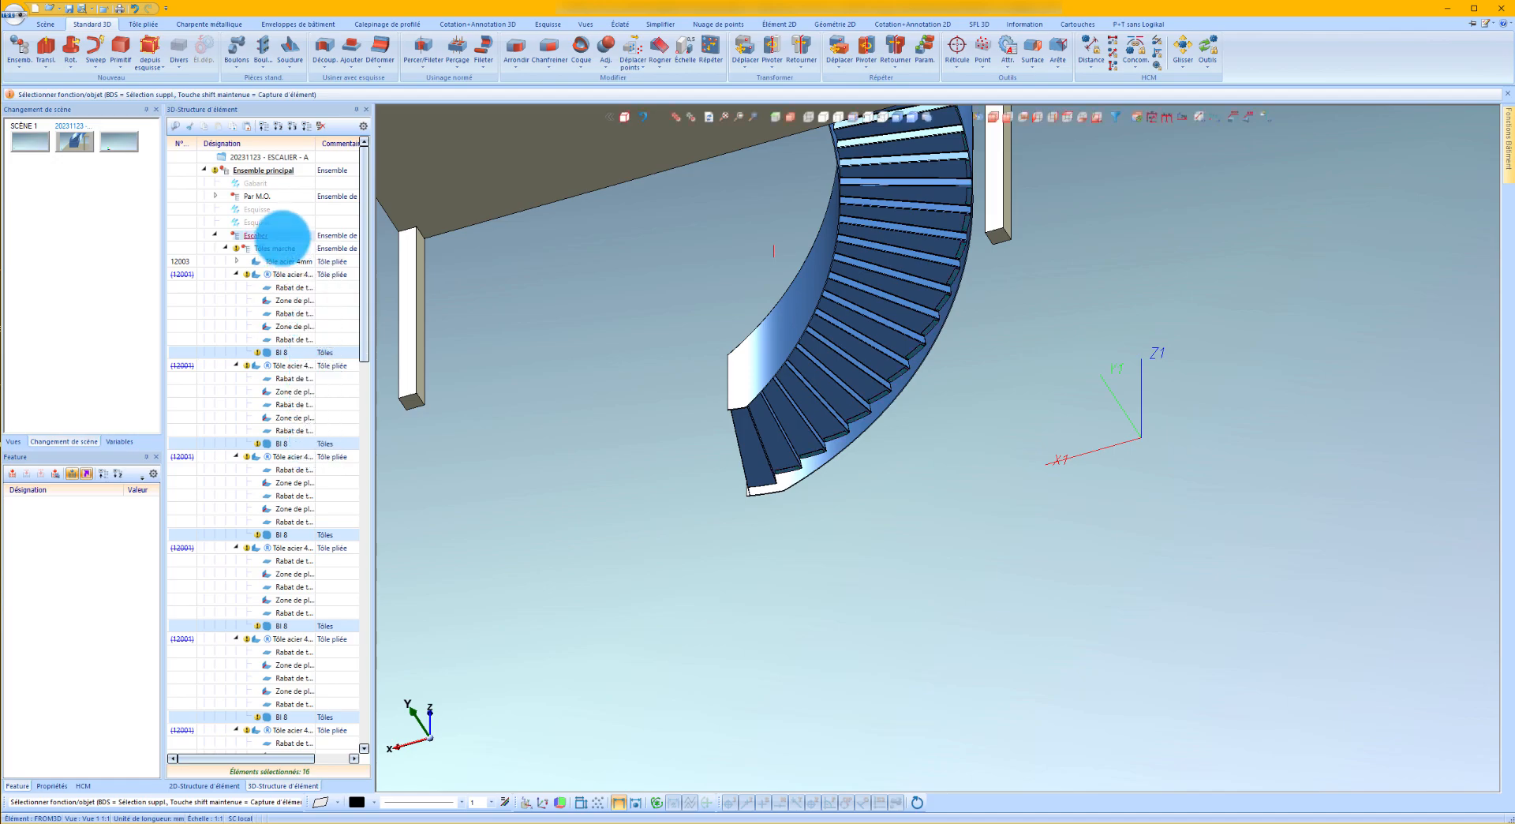
pyautogui.click(227, 247)
pyautogui.click(260, 285)
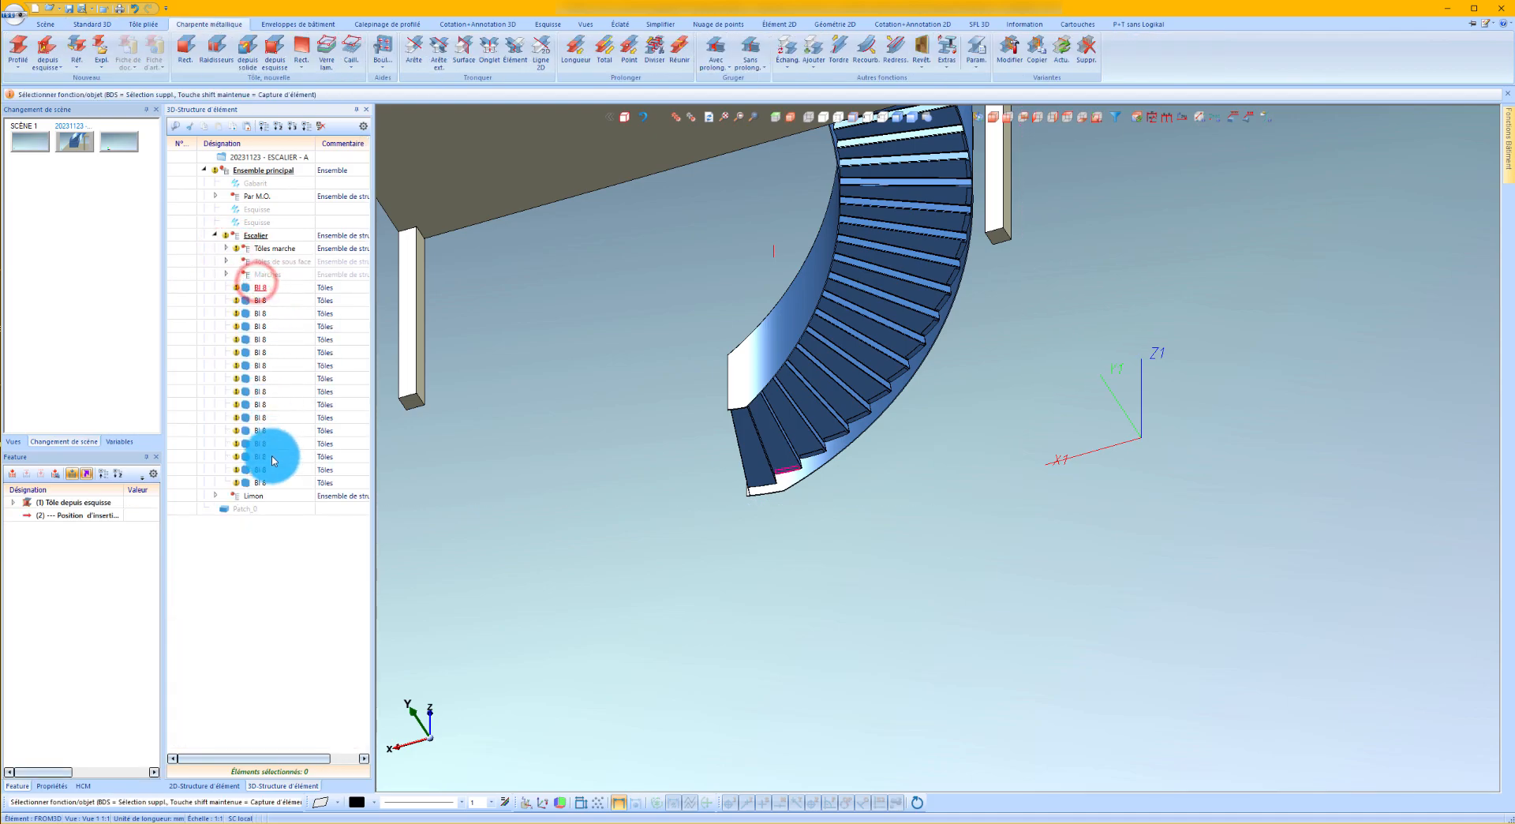
pyautogui.keyDown('shift'); pyautogui.click(256, 481); pyautogui.keyUp('shift')
# Step: Examine the placement of the selected Bl 8 plates beneath the treads and along the whole staircase
pyautogui.moveTo(854, 435)
pyautogui.mouseDown(button='middle')
pyautogui.moveTo(913, 422)
pyautogui.moveTo(863, 436)
pyautogui.mouseUp(button='middle')
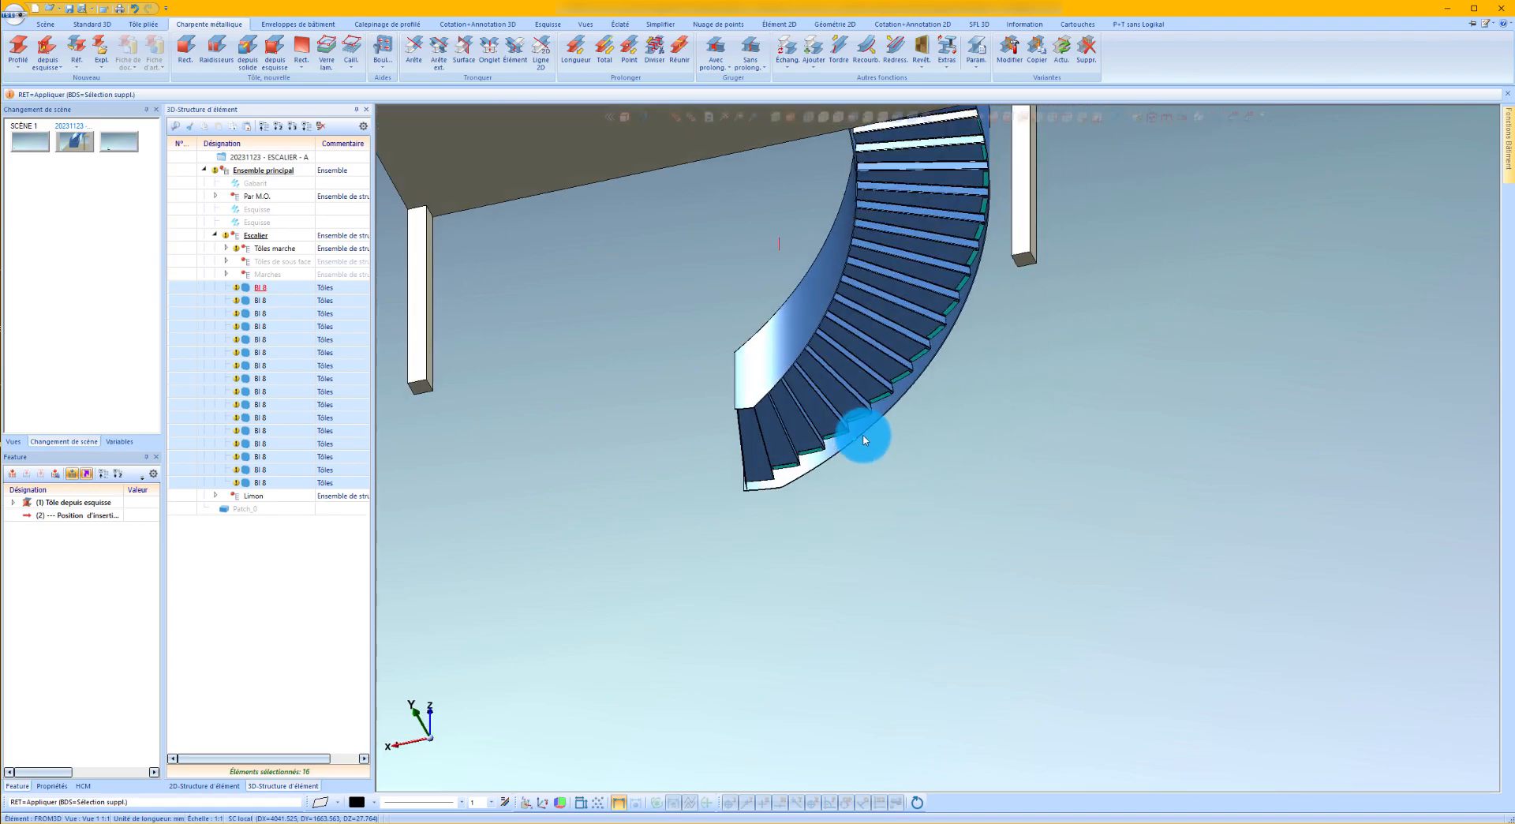
pyautogui.scroll(2, 936, 372)
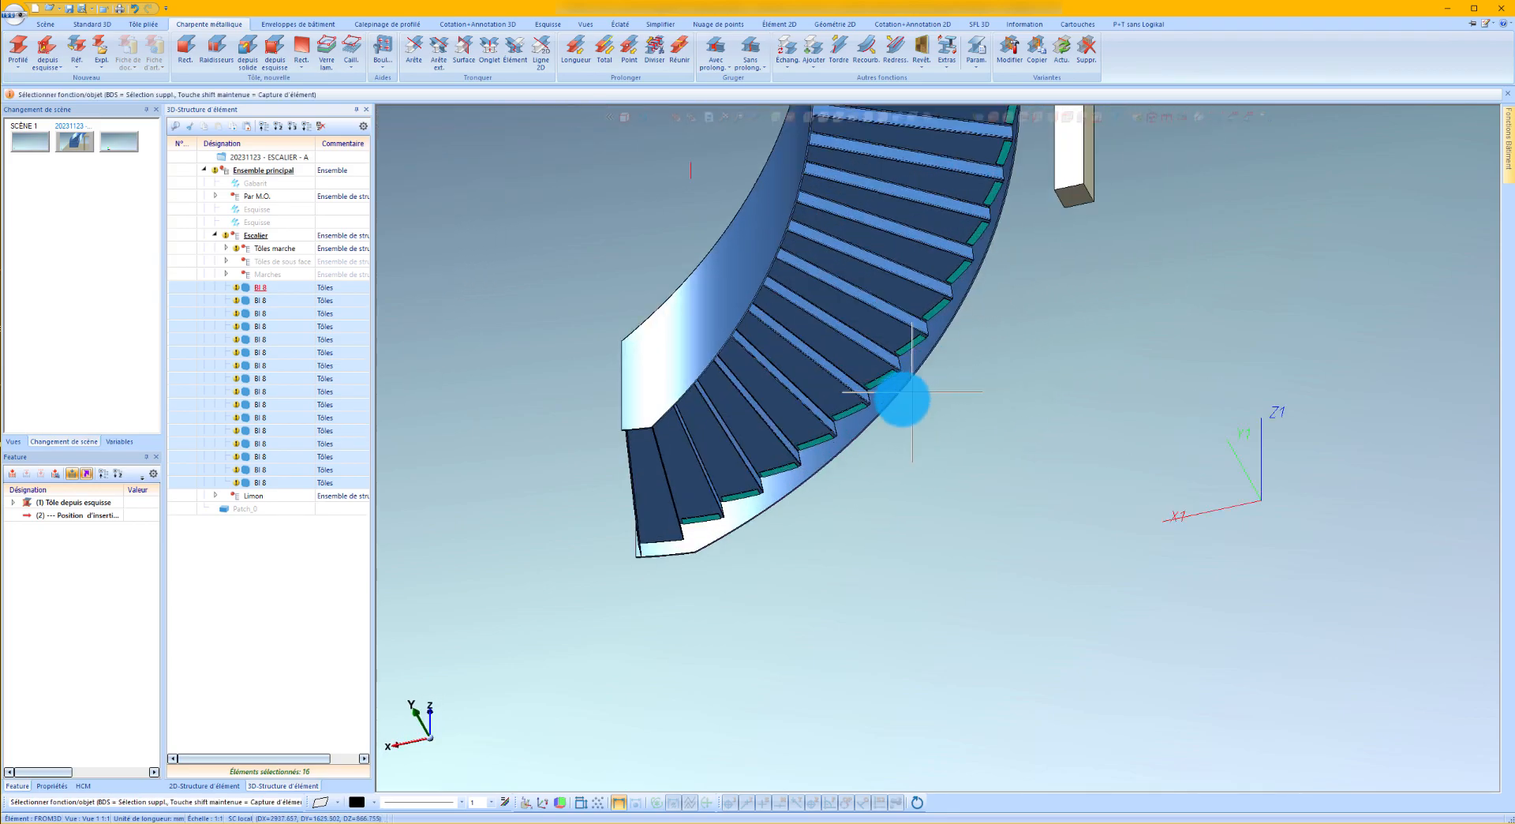
pyautogui.scroll(2, 912, 392)
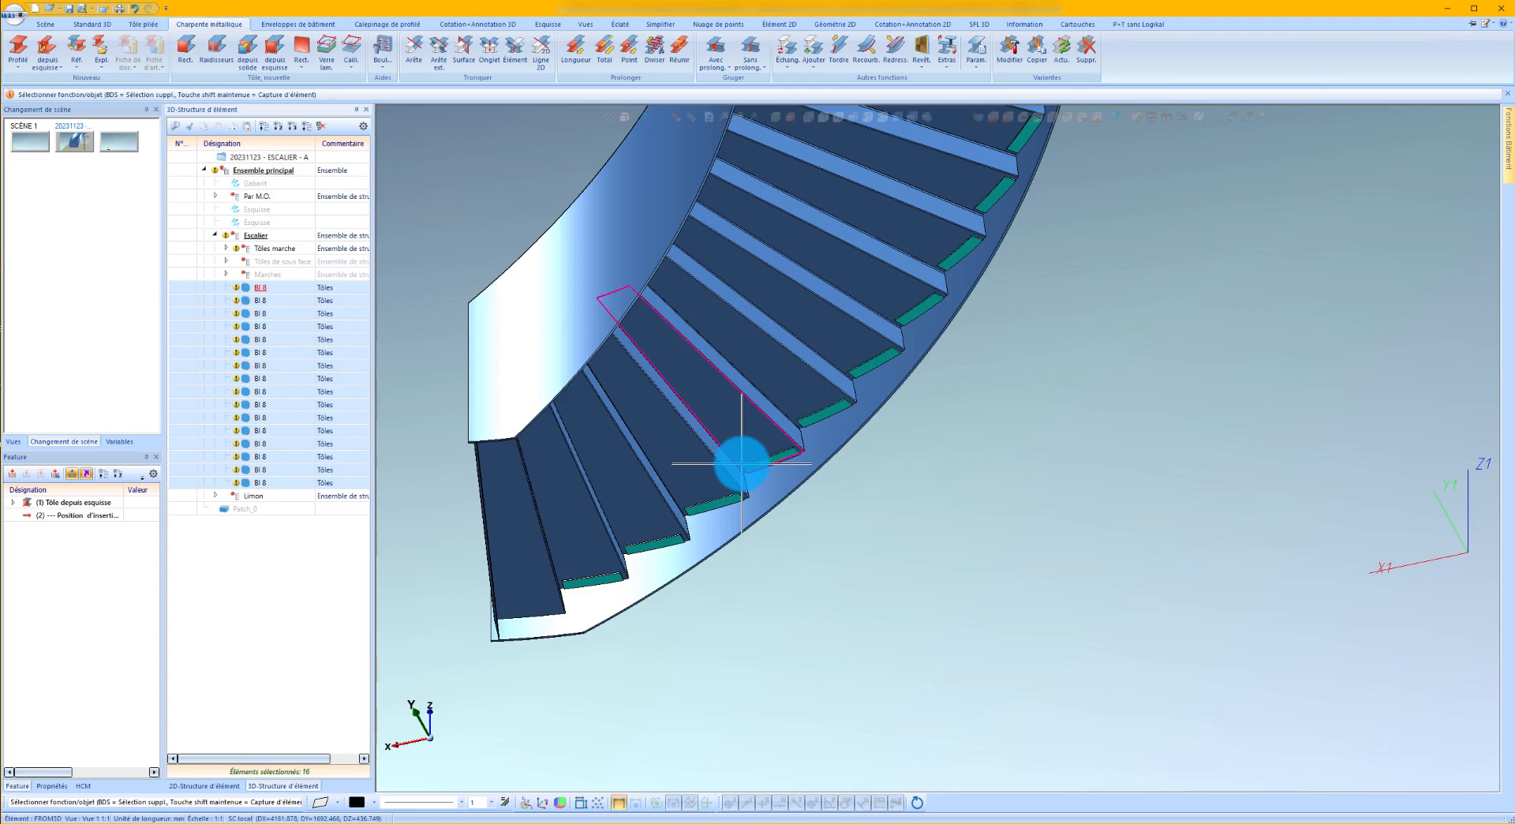
pyautogui.scroll(-3, 741, 464)
pyautogui.moveTo(742, 464); pyautogui.dragTo(678, 479, button='middle')
pyautogui.scroll(-3, 749, 481)
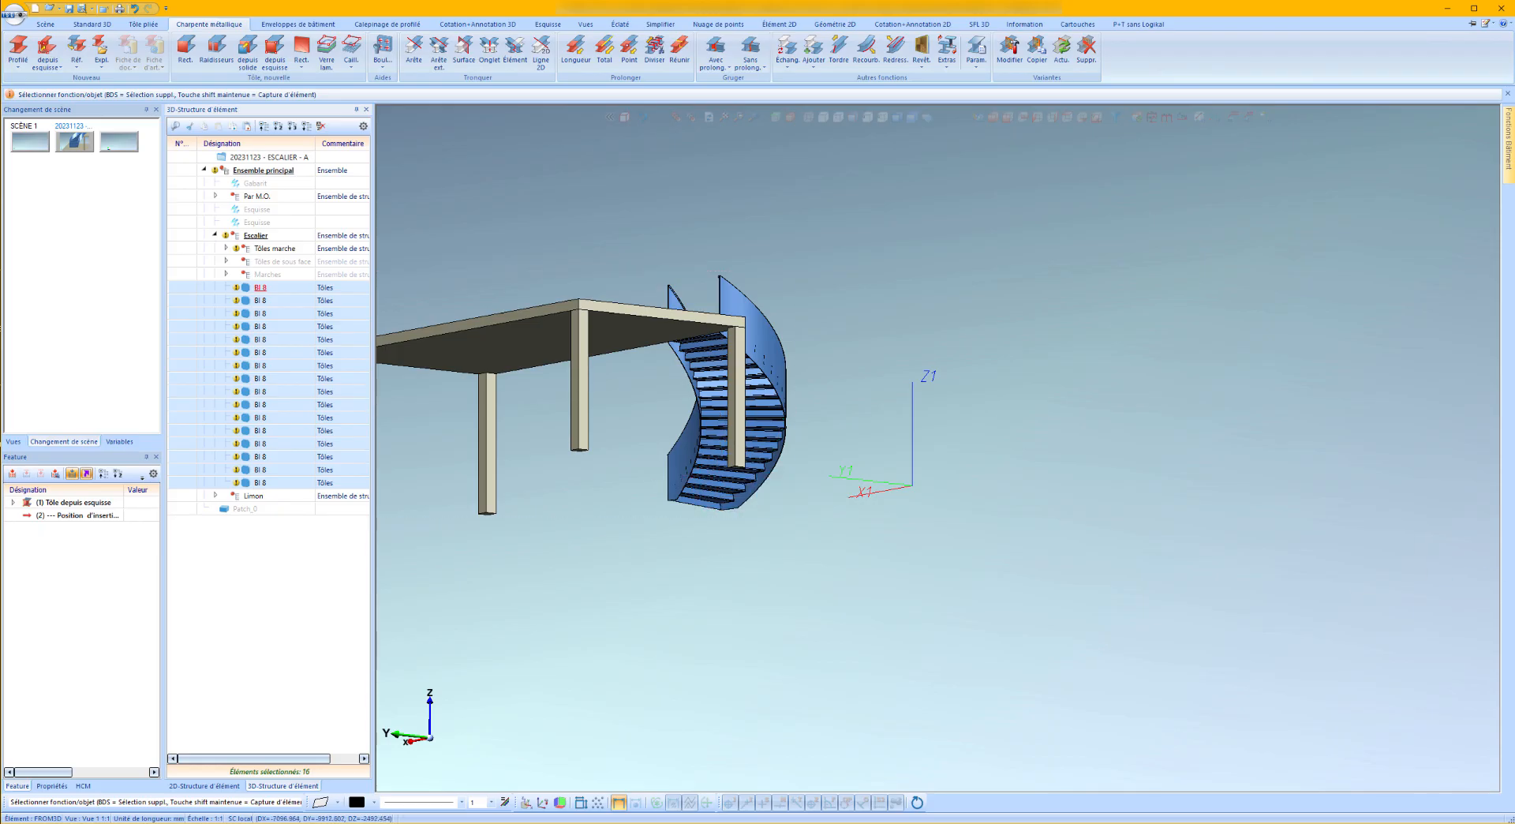